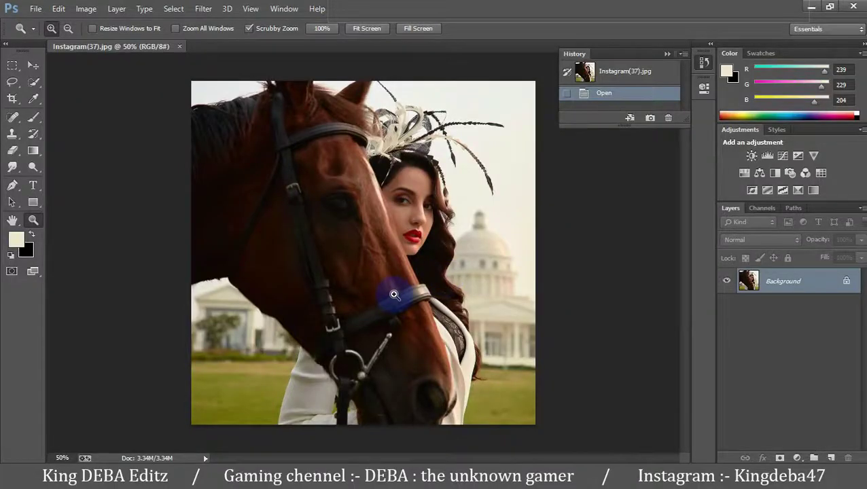
Step: Zoom in on the horse's face and ear to inspect the stretched, masked Layer 1
left_click(398, 294)
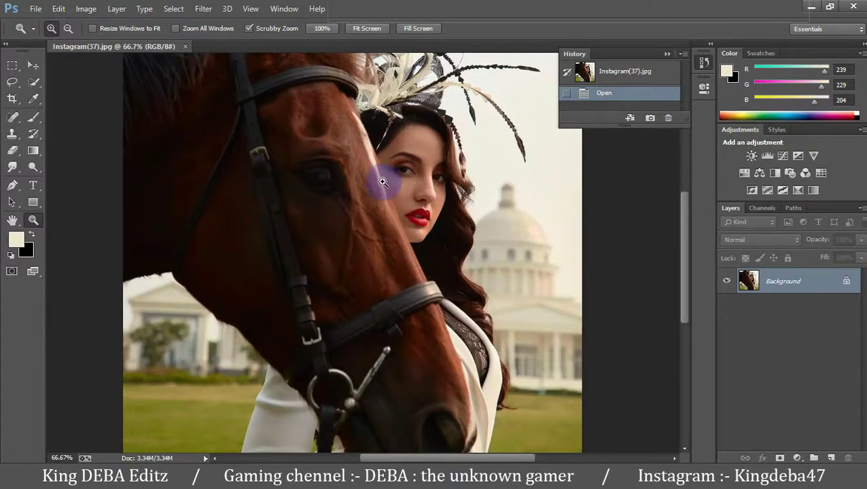
left_click_drag(366, 176, 344, 174)
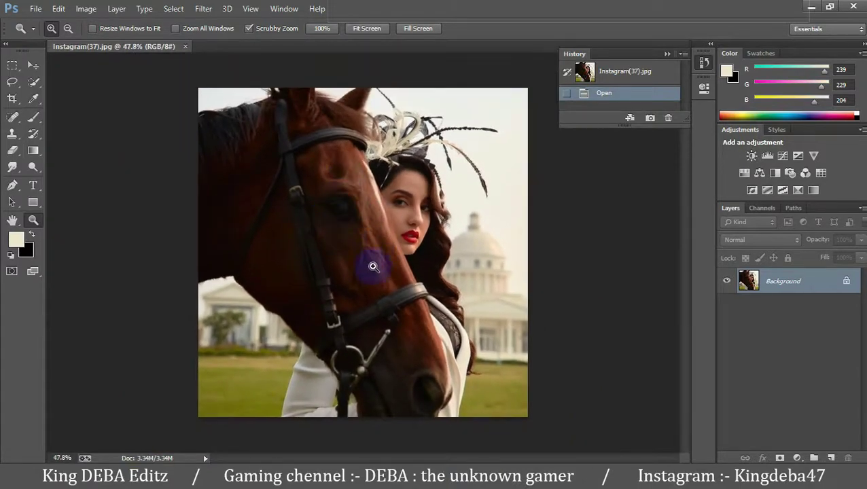
left_click(330, 97)
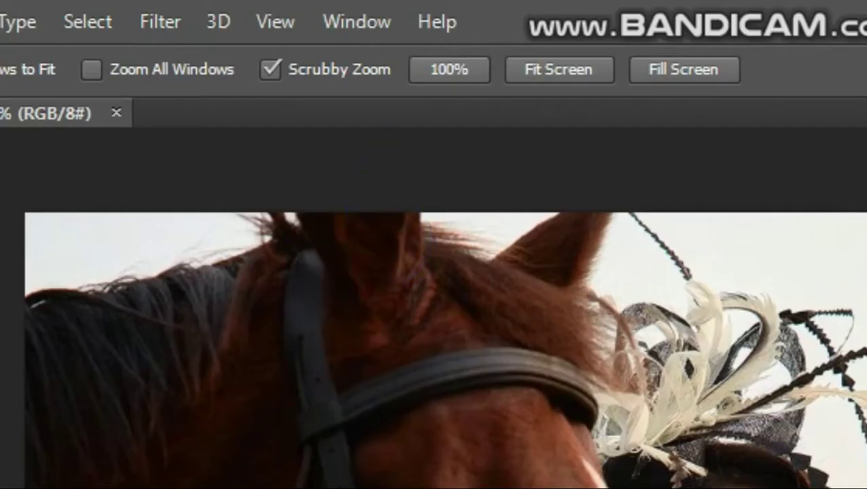
scroll(685, 236, "up", 2)
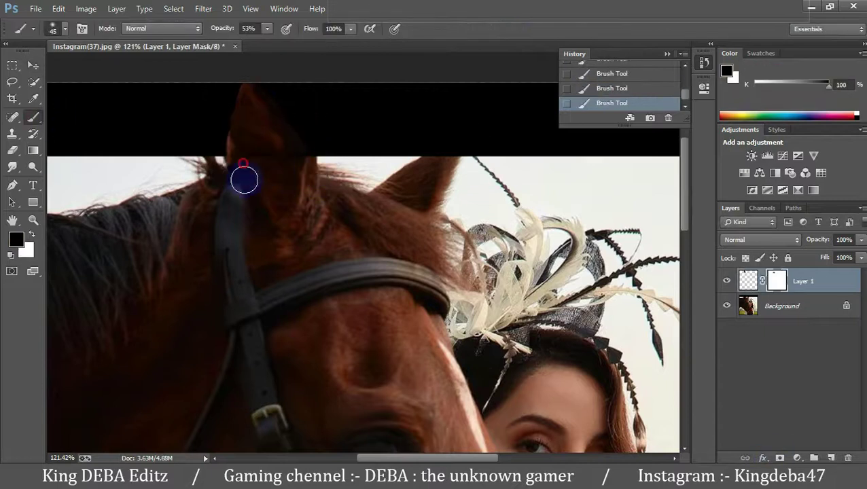
Step: Copy the horse's right ear tip to its own layer and move it up and right
key("bracketleft")
key("bracketleft")
key("bracketleft")
key("x")
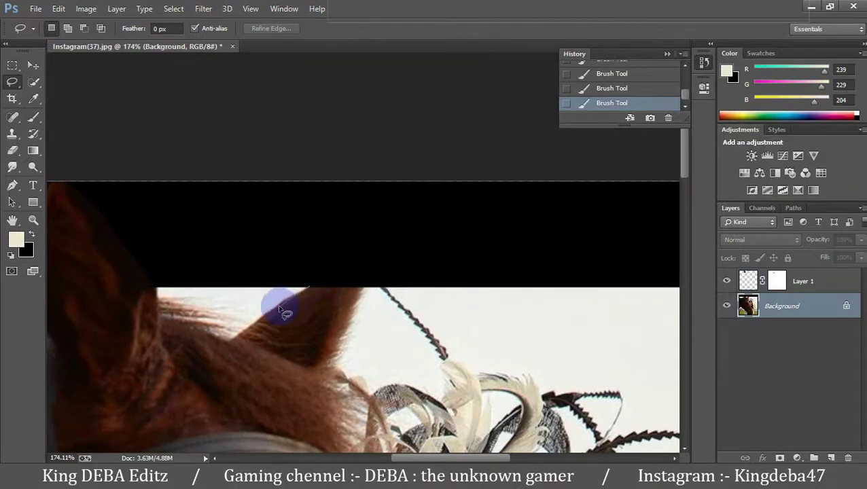
mouse_move(269, 317)
left_mouse_down()
mouse_move(326, 295)
mouse_move(333, 305)
left_mouse_up()
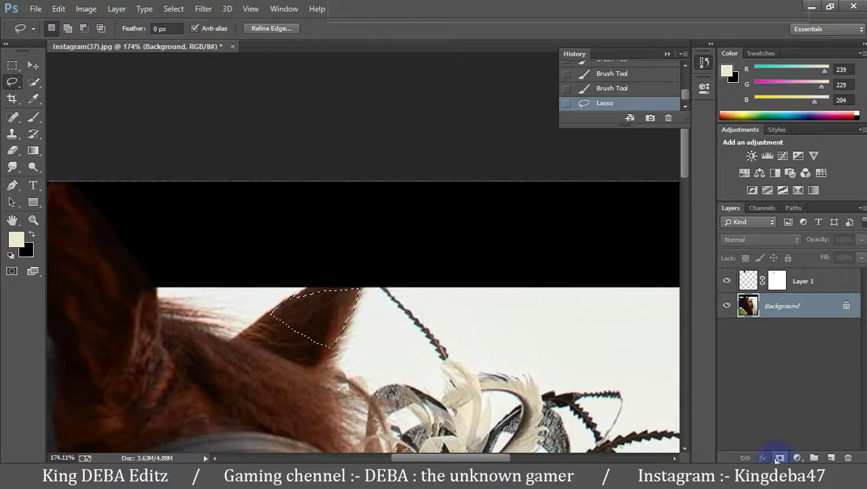
key("ctrl+j")
left_click(33, 65)
mouse_move(297, 320)
left_mouse_down()
mouse_move(333, 294)
mouse_move(360, 315)
left_mouse_up()
Step: Warp the ear copy taller, then mask it and brush away its hard edge
left_click(240, 61)
left_click(535, 29)
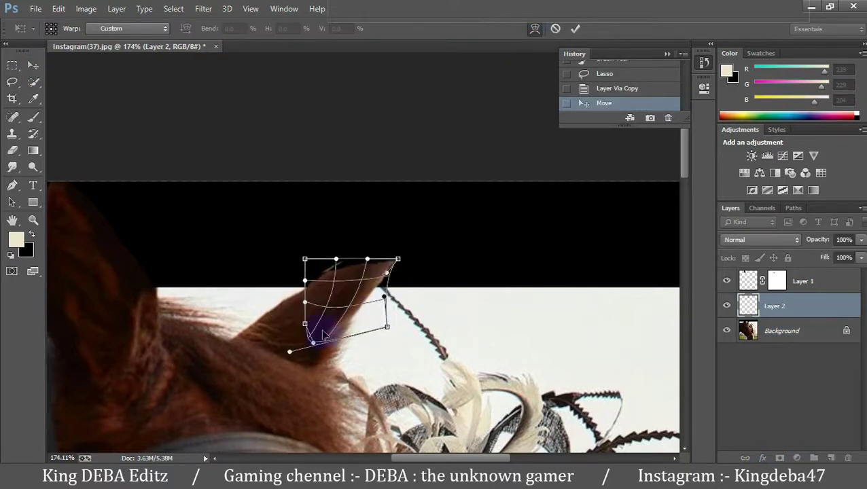
key("Return")
left_click(779, 458)
key("b")
left_click_drag(293, 339, 326, 343)
Step: Apply the ear layer's mask and merge the ear layers into Layer 1
right_click(777, 305)
key("ctrl+e")
key("z")
key("ctrl+0")
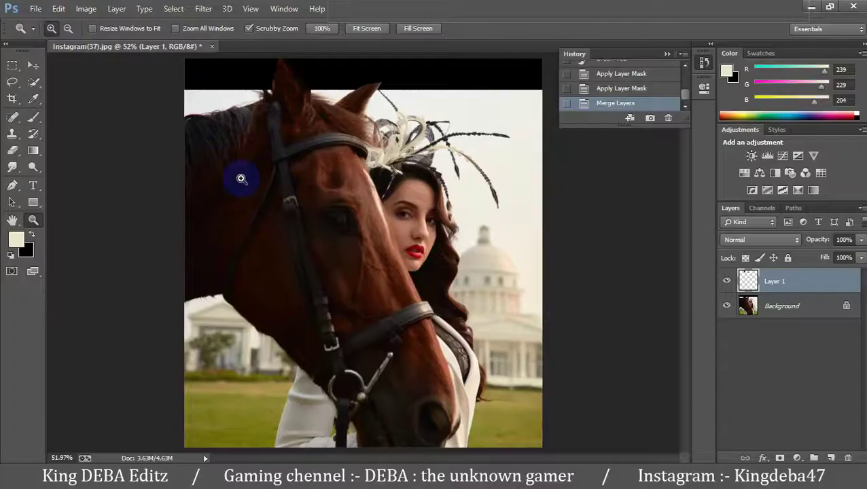
key("p")
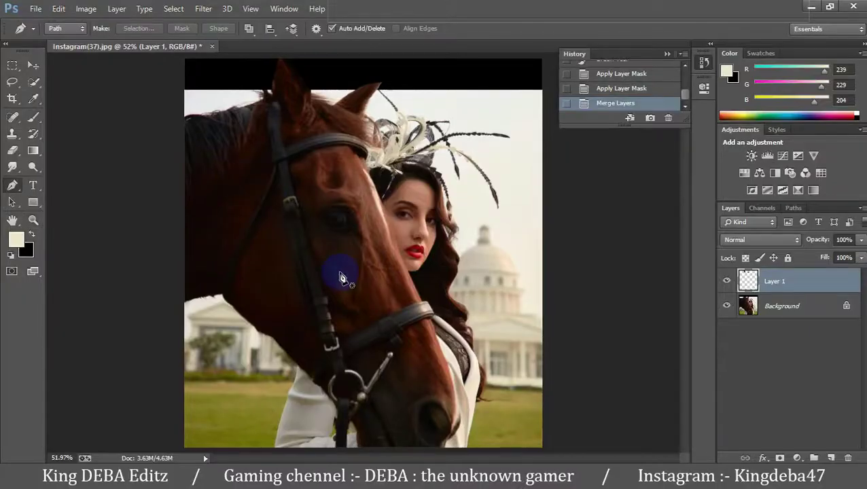
Step: Zoom in on the horse's neck and start a Pen path along its outline
left_click(33, 220)
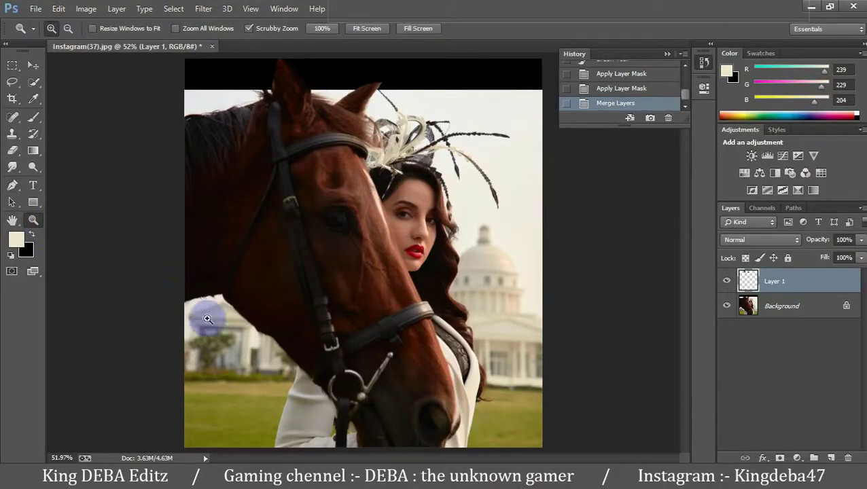
left_click(197, 303)
left_click(207, 301)
key("p")
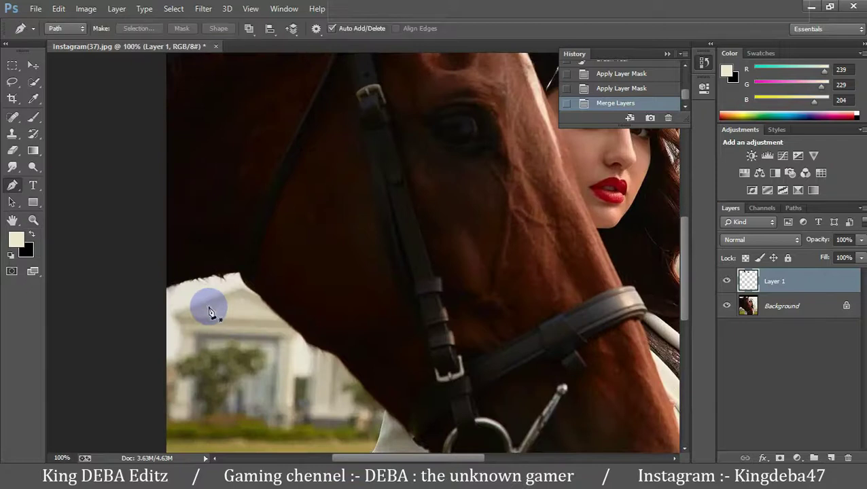
left_click(162, 288)
left_click(605, 88)
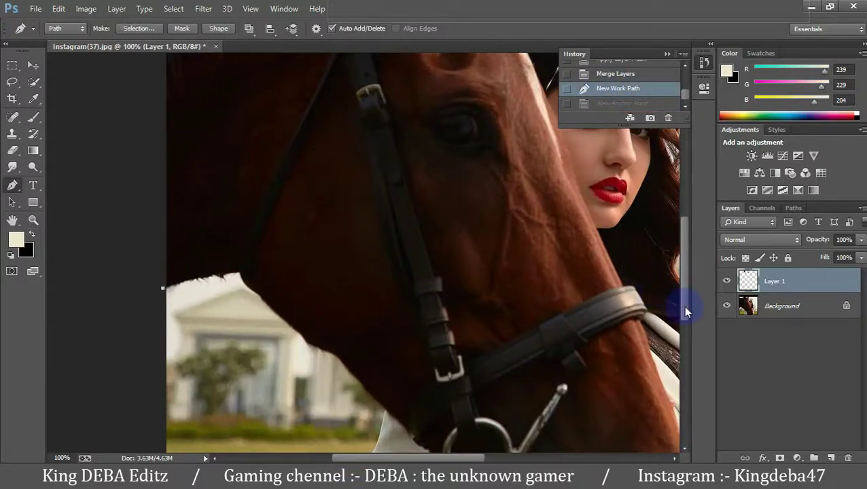
left_click_drag(684, 304, 684, 245)
left_click_drag(377, 457, 406, 457)
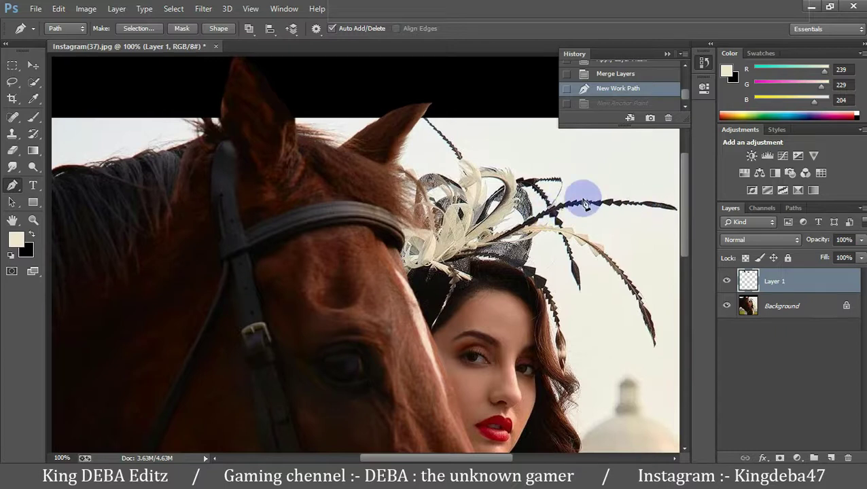
left_click_drag(685, 223, 687, 256)
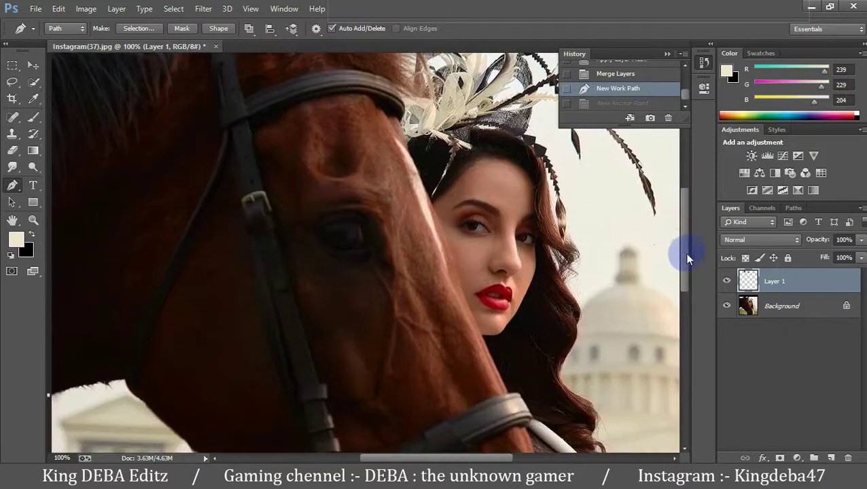
left_click_drag(464, 457, 410, 457)
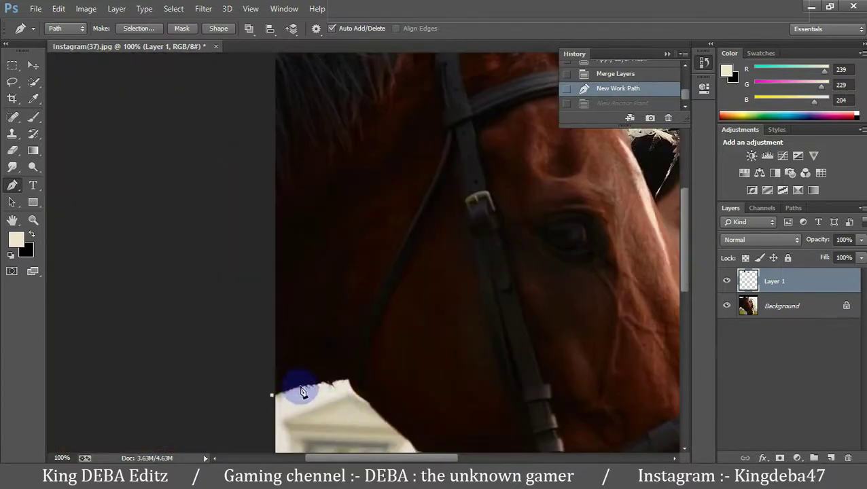
left_click_drag(310, 390, 327, 387)
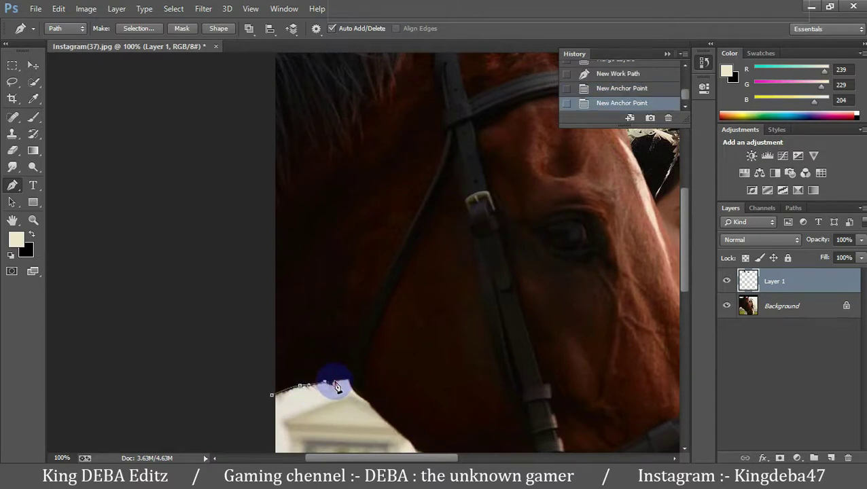
Step: Continue the Pen path around the dress edge and the headdress feathers
scroll(337, 387, "down", 5)
scroll(474, 368, "down", 5)
left_click(649, 364)
key("ctrl+plus")
key("ctrl+plus")
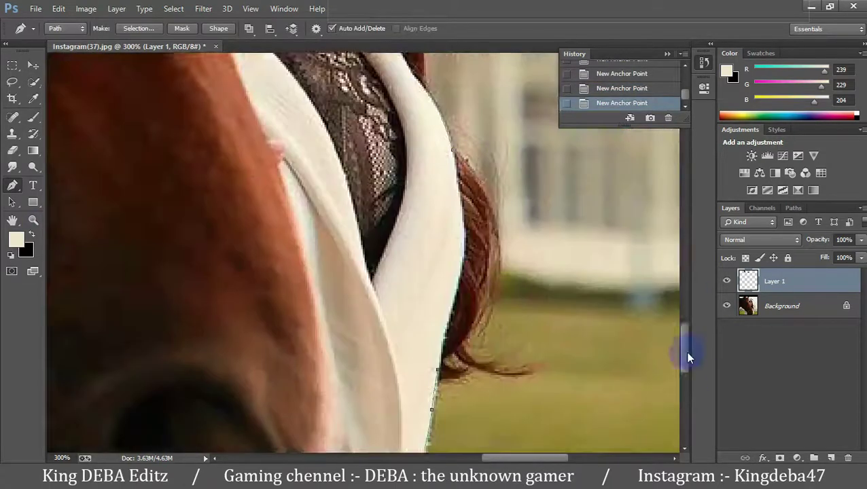
scroll(455, 156, "up", 3)
scroll(683, 294, "up", 3)
scroll(300, 194, "up", 2)
scroll(271, 257, "up", 2)
left_click(304, 165)
left_click(343, 292)
left_click(366, 155)
left_click(391, 194)
left_click(475, 265)
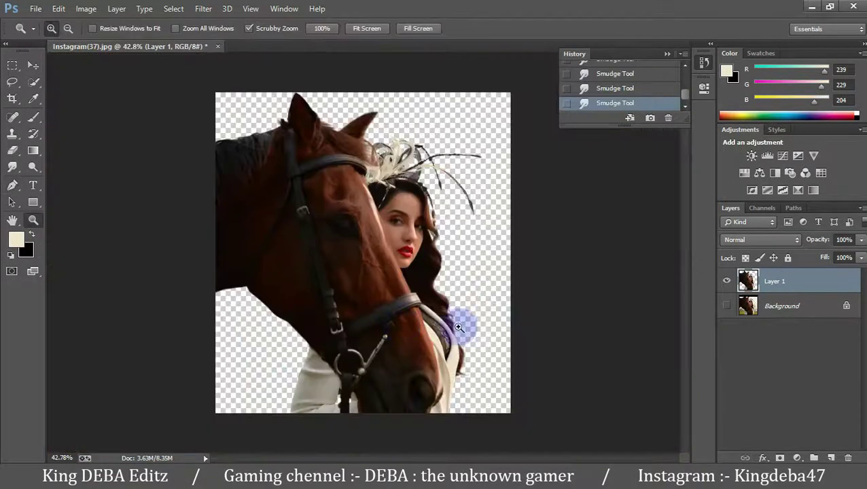
Step: Check the cut-out up close, then scale the placed street photo slightly smaller
mouse_move(418, 327)
left_mouse_down()
mouse_move(516, 305)
mouse_move(405, 294)
left_mouse_up()
left_click(405, 294)
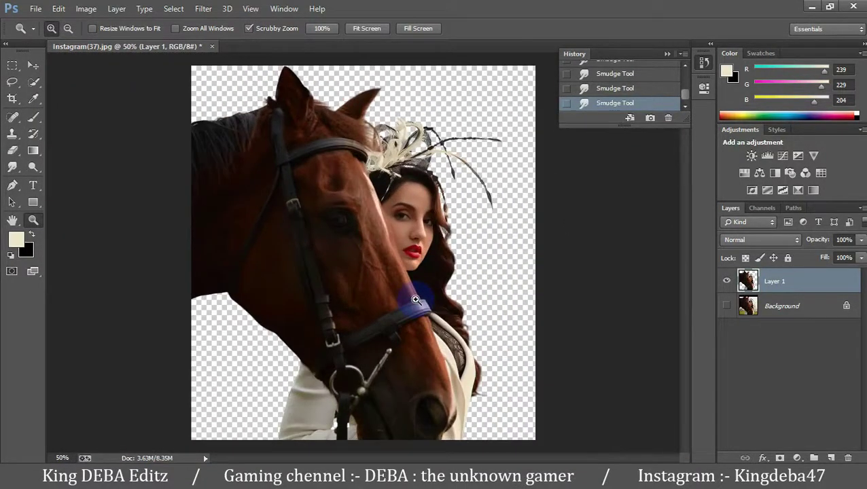
left_click(815, 5)
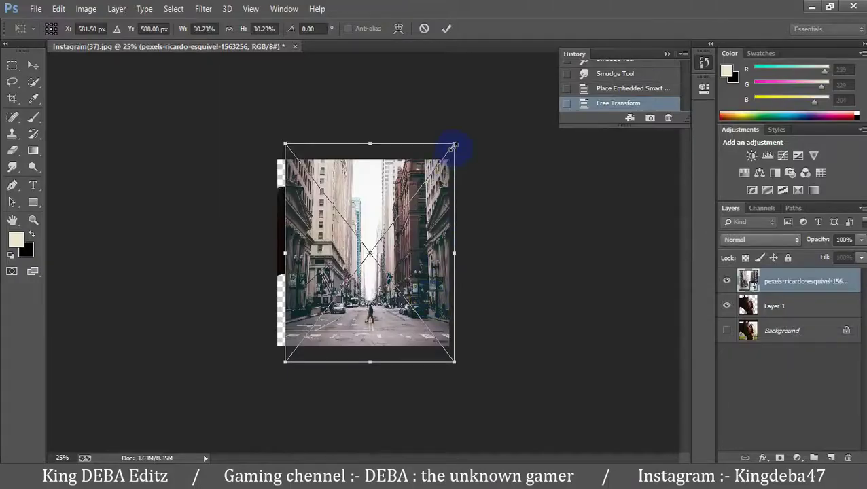
left_click_drag(453, 145, 451, 149)
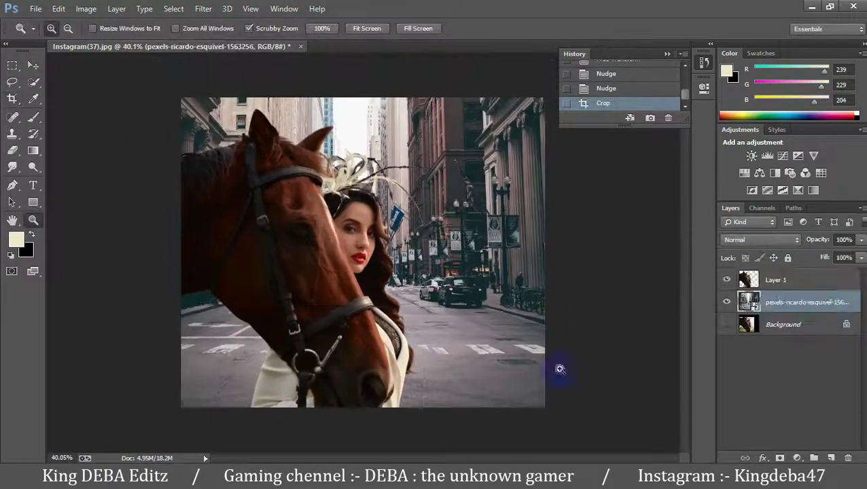
Step: Crop to a wider street frame, compare the subjects on and off, and add Levels
left_click(726, 280)
left_click(726, 280)
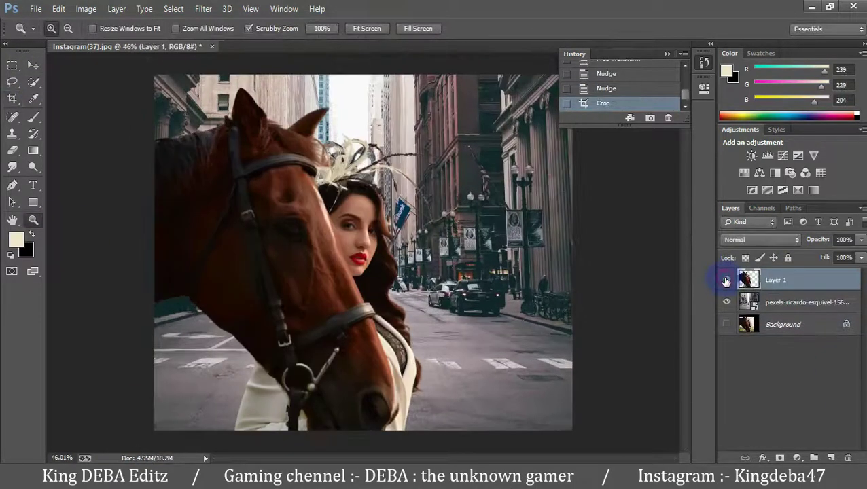
left_click(772, 279)
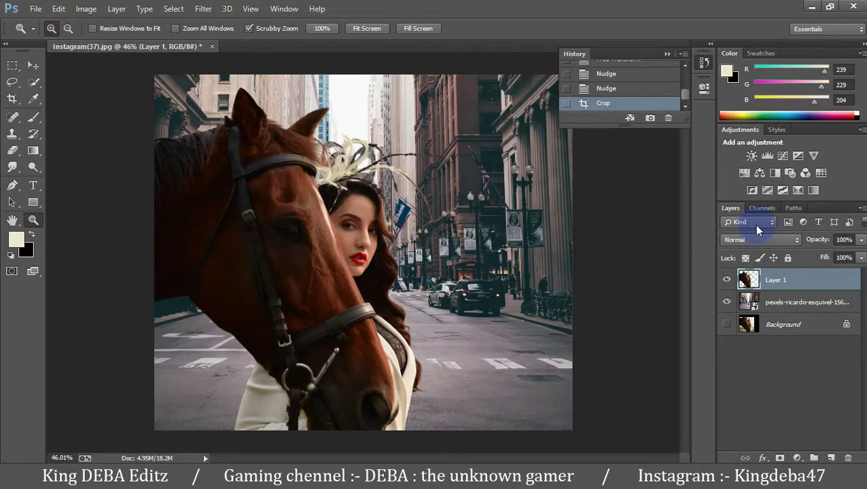
left_click(767, 156)
Step: Clip the Levels adjustment to the woman and horse and nudge its midtone gamma
left_click_drag(602, 215, 601, 216)
left_click(593, 294)
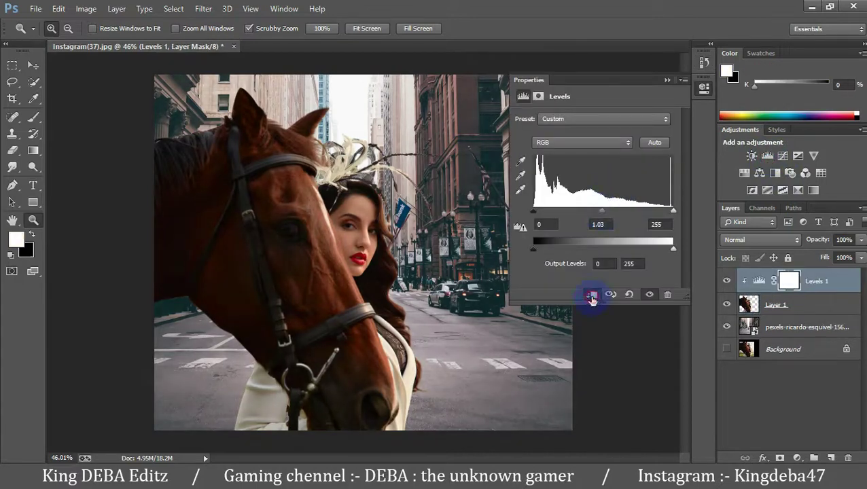
left_click_drag(604, 216, 607, 216)
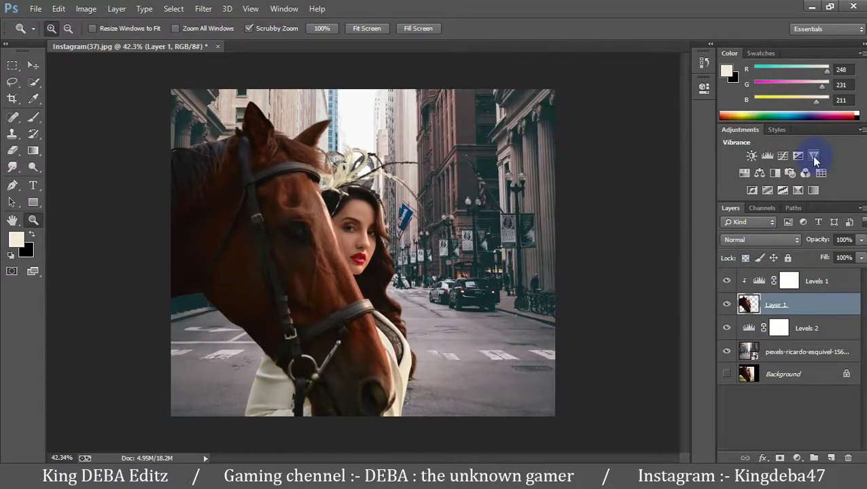
Step: Add Vibrance, Hue/Saturation and Color Balance adjustments to warm the subjects
left_click(814, 156)
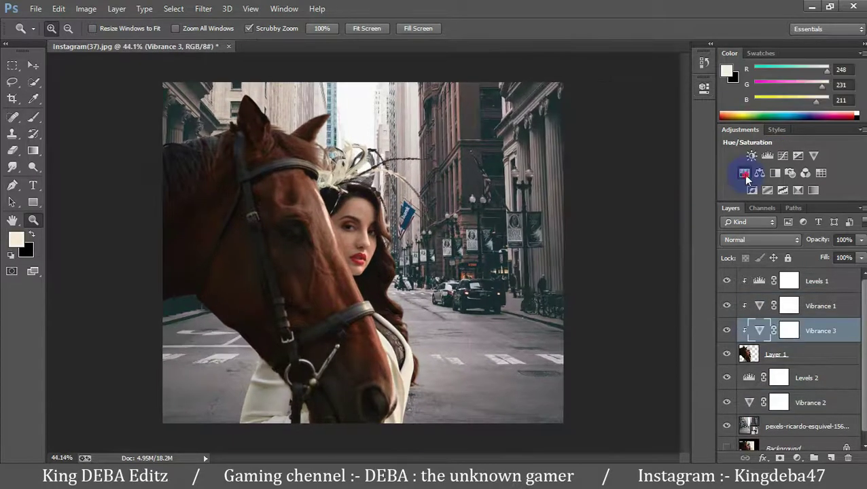
left_click(744, 174)
left_click(522, 136)
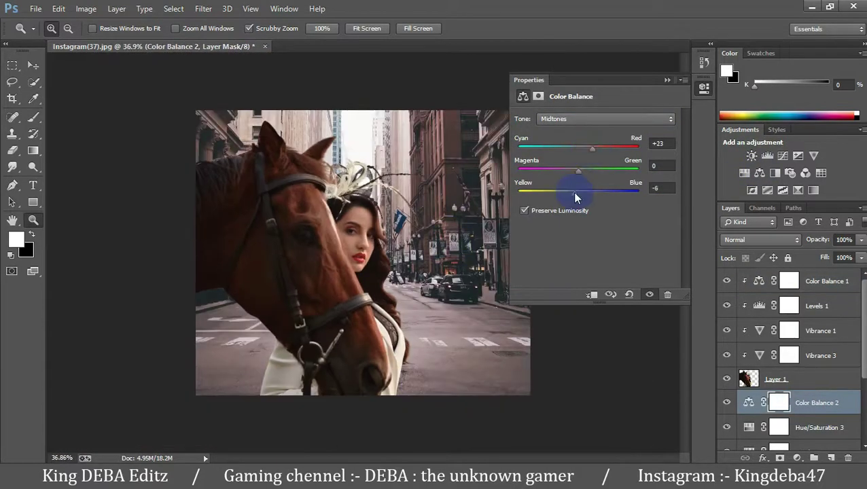
left_click(758, 280)
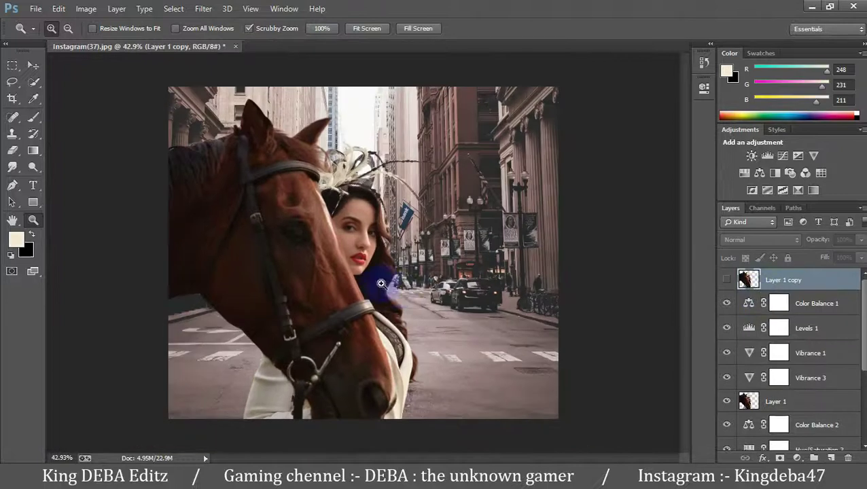
Step: Move the Layer 1 copy below the colour adjustments, toggling it to compare
mouse_move(438, 295)
left_mouse_down()
mouse_move(420, 314)
mouse_move(430, 315)
left_mouse_up()
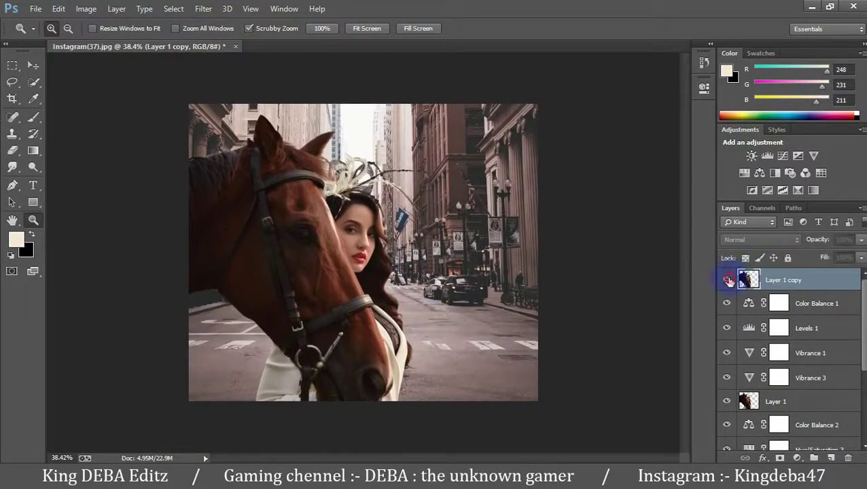
left_click(727, 280)
left_click(728, 280)
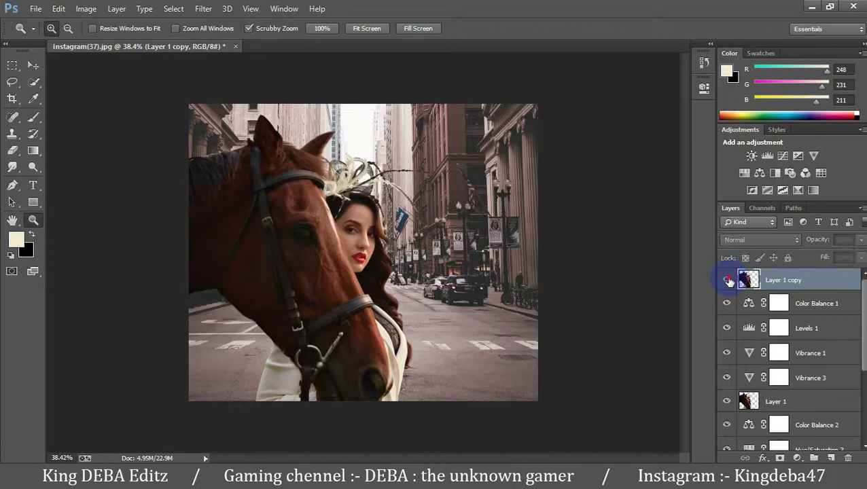
left_click_drag(729, 281, 706, 391)
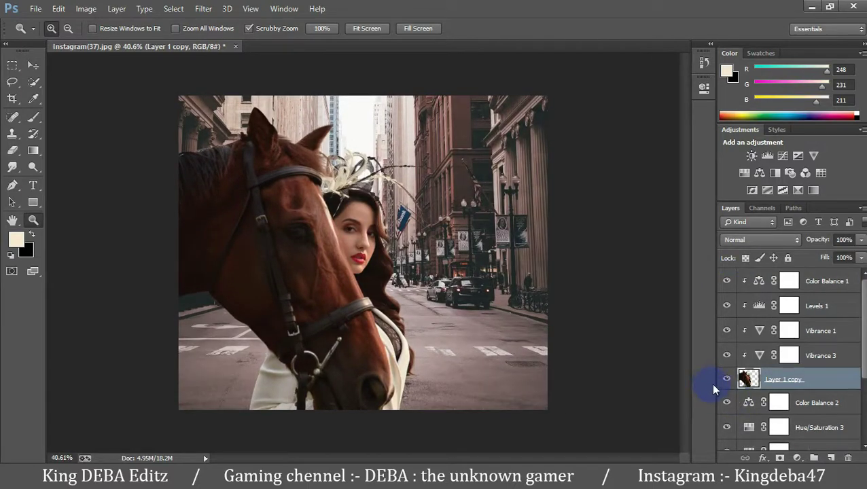
left_click(726, 380)
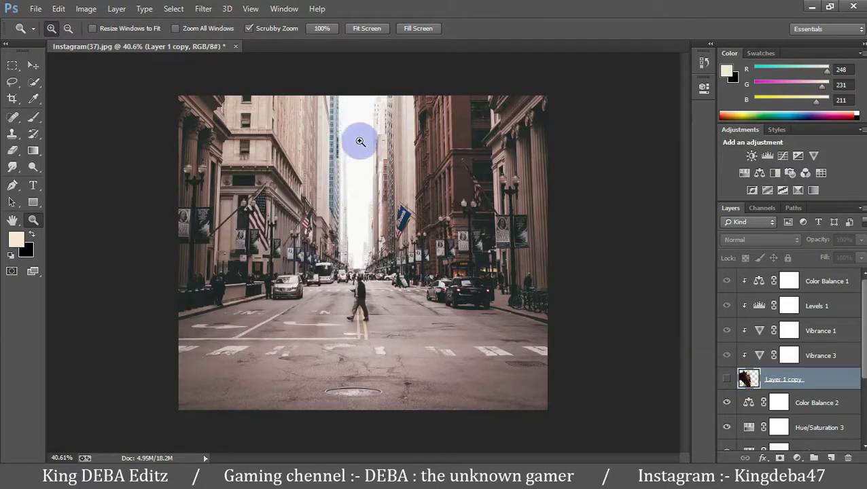
left_click(725, 380)
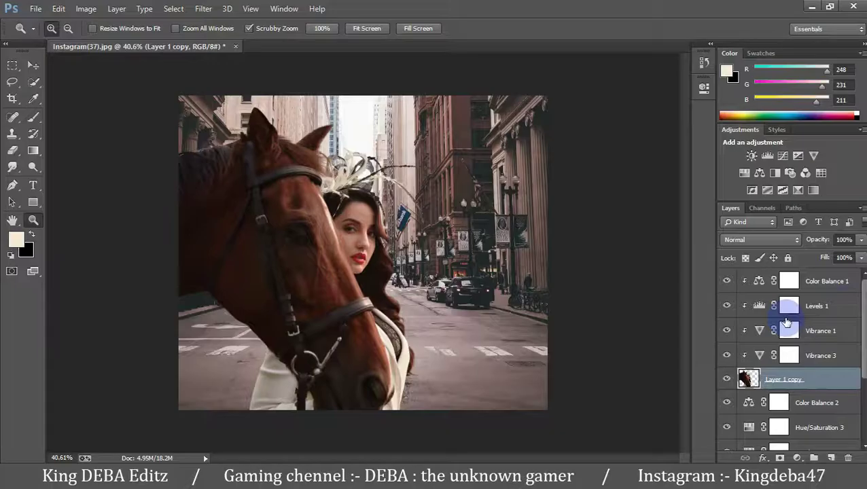
Step: Add an Exposure adjustment clipped to the subject and darken it to −3.03
left_click(825, 280)
left_click(798, 156)
mouse_move(592, 150)
left_mouse_down()
mouse_move(601, 150)
mouse_move(560, 151)
left_mouse_up()
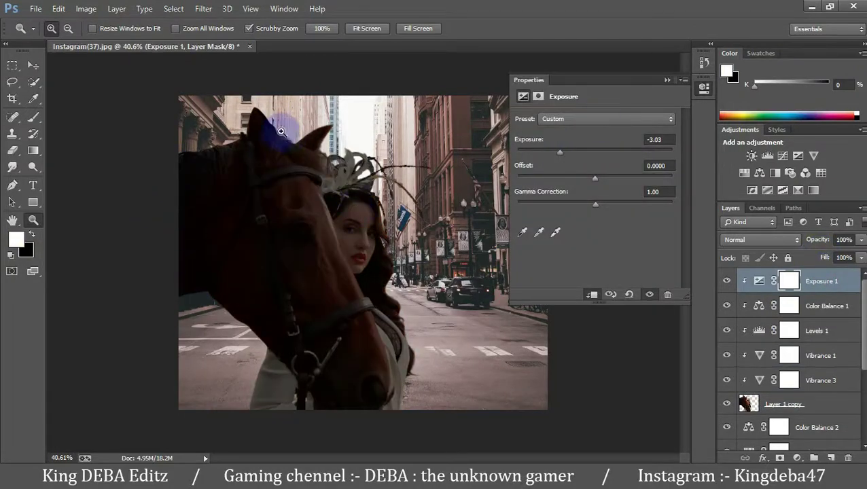
Step: Invert the Exposure mask and paint shading on the subjects with a 90 px, 33% brush
key("ctrl+i")
key("b")
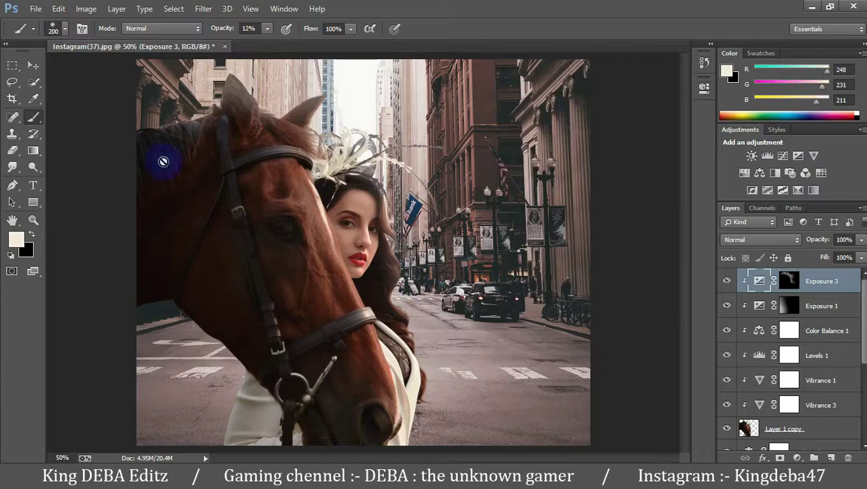
key("x")
key("bracketleft")
key("bracketleft")
key("bracketleft")
key("3")
key("3")
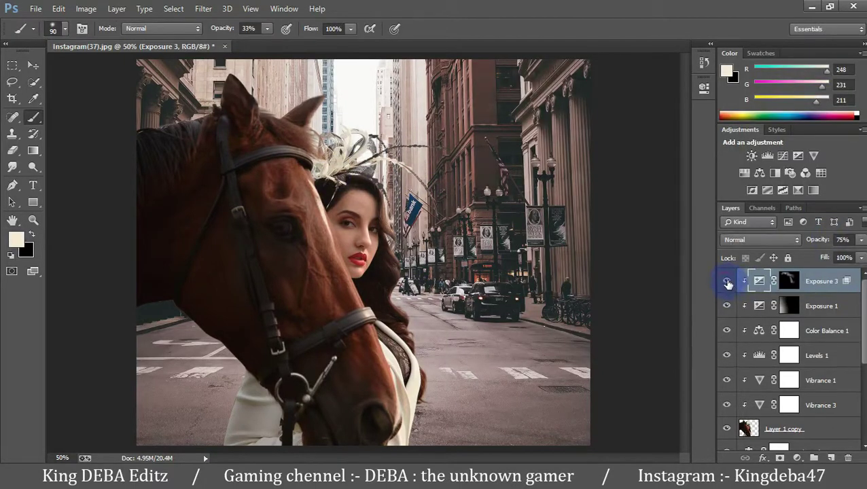
left_click(727, 281)
left_click(728, 281)
left_click(366, 266)
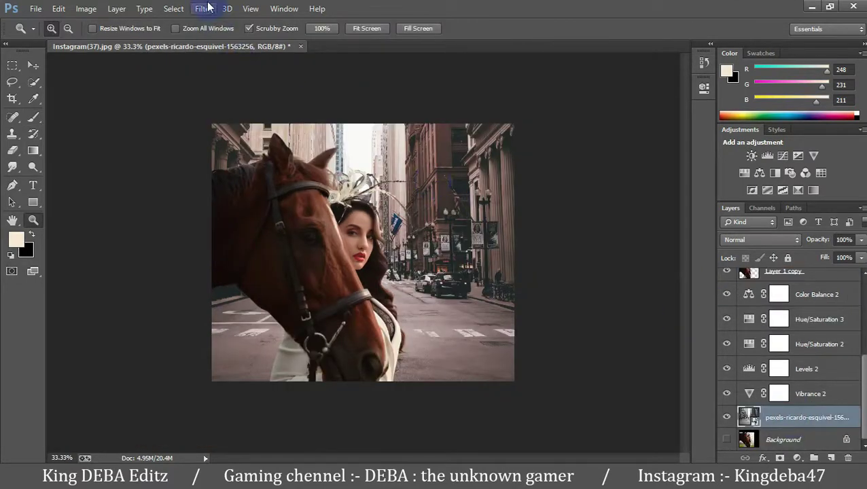
Step: Apply a Tilt-Shift blur to the street photo with Blur 7 px and Focus 59%
left_click(208, 7)
left_click(394, 171)
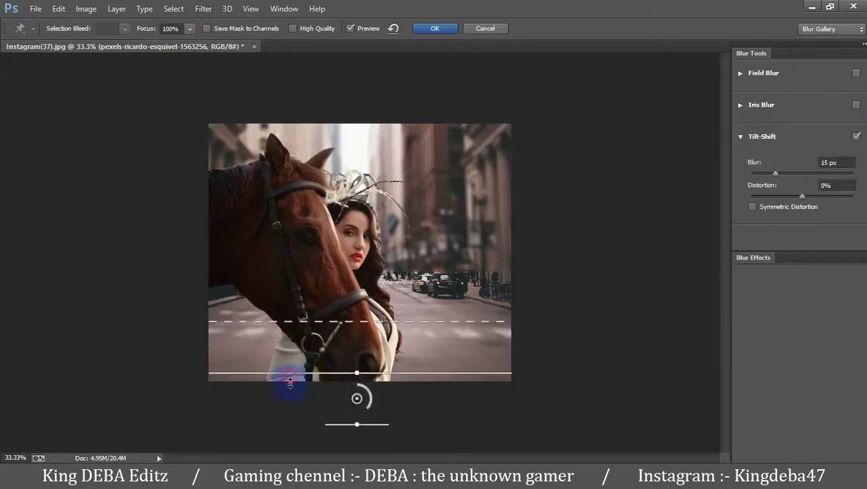
left_click_drag(290, 382, 289, 396)
left_click_drag(325, 343, 301, 319)
left_click_drag(146, 28, 120, 28)
left_click_drag(775, 174, 765, 174)
left_click(430, 29)
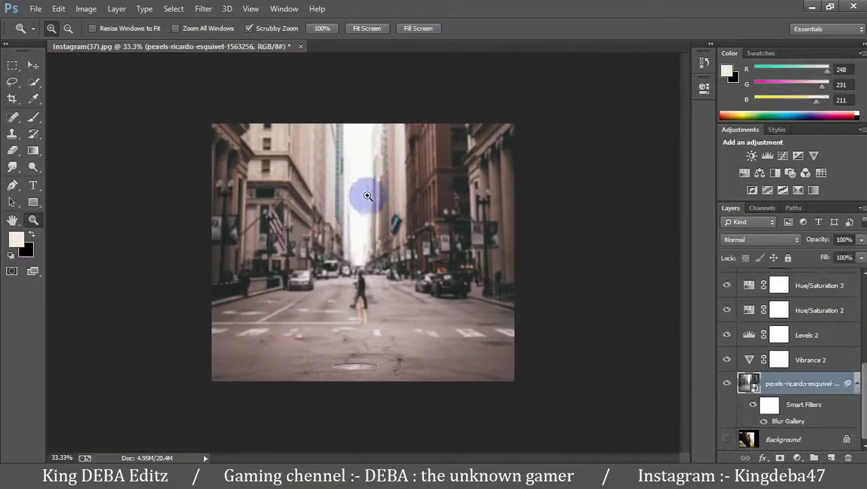
left_click(798, 155)
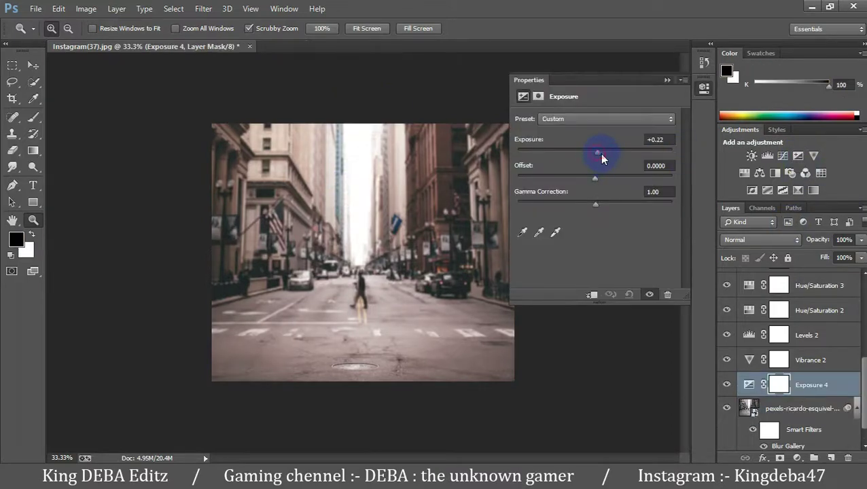
Step: Raise Exposure 4 and paint its brightening into the middle of the street
left_click_drag(599, 159, 649, 167)
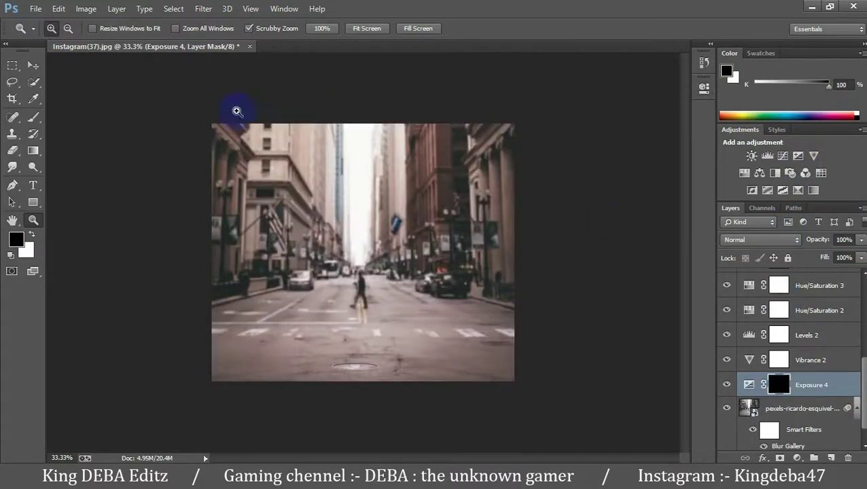
left_click(39, 118)
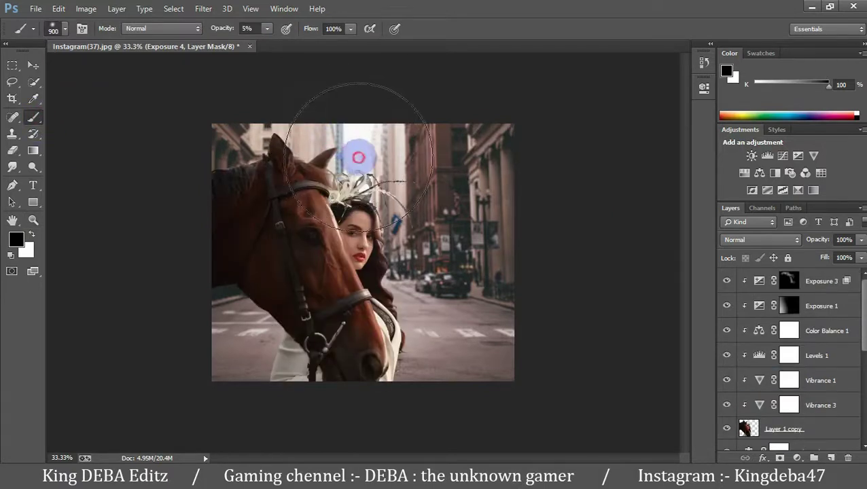
mouse_move(358, 158)
left_mouse_down()
mouse_move(349, 151)
mouse_move(368, 155)
left_mouse_up()
key("x")
left_click(704, 62)
scroll(789, 380, "down", 3)
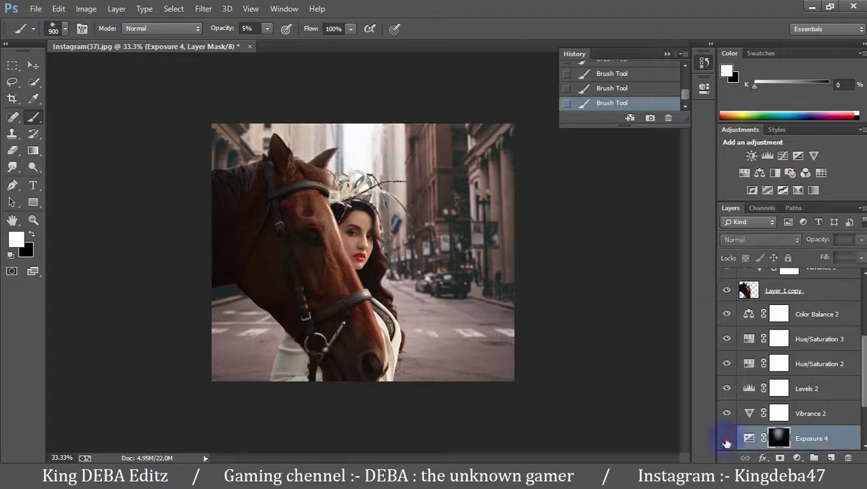
left_click(726, 441)
left_click(726, 441)
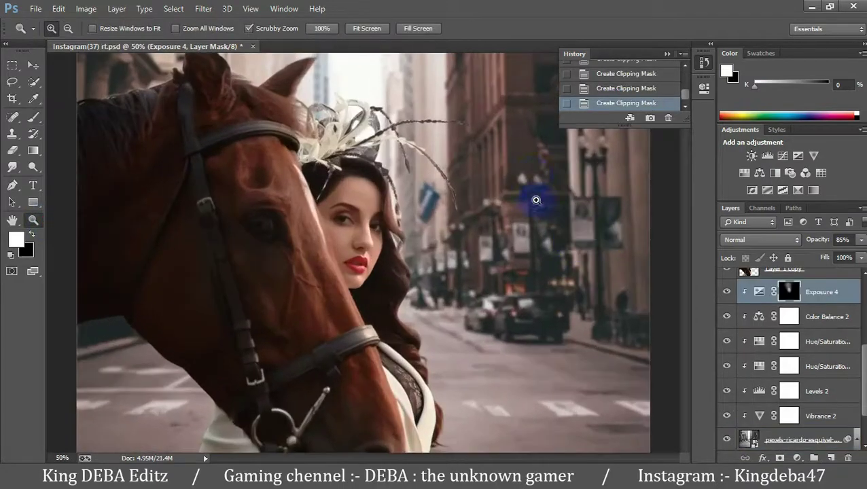
Step: Add another Exposure layer and an orange Solid Color fill around #ff6c00
left_click(534, 180)
left_click_drag(487, 198, 468, 185)
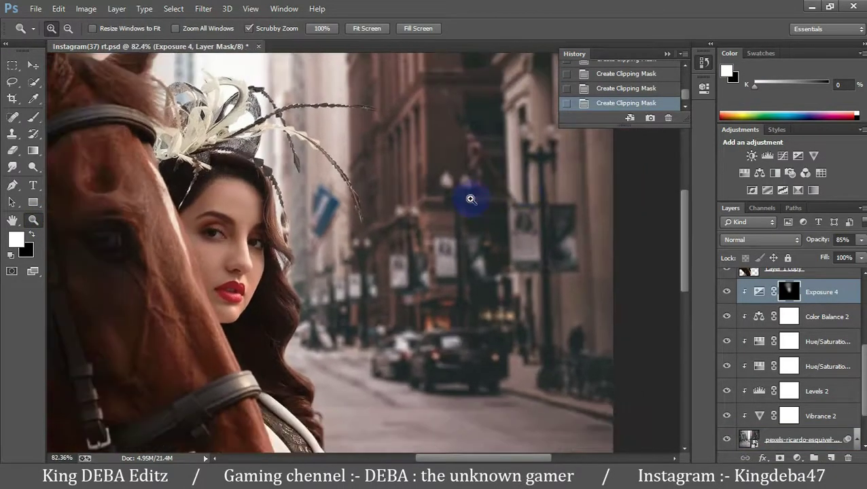
left_click(774, 293)
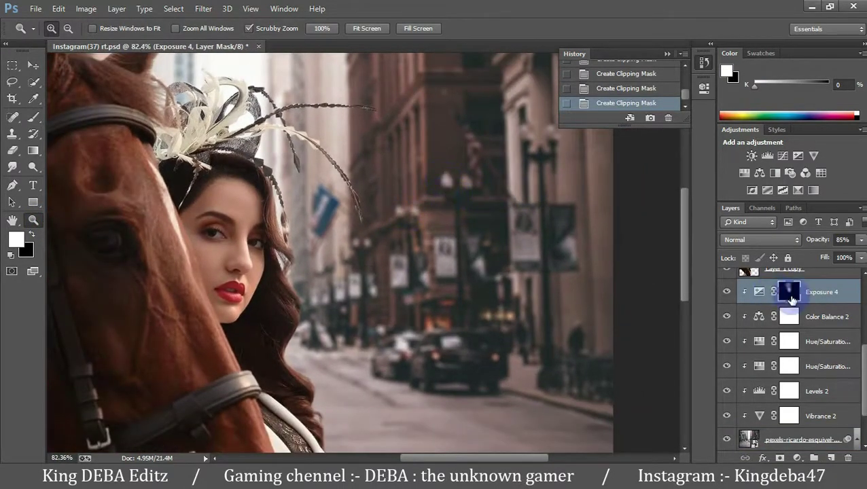
scroll(789, 319, "up", 1)
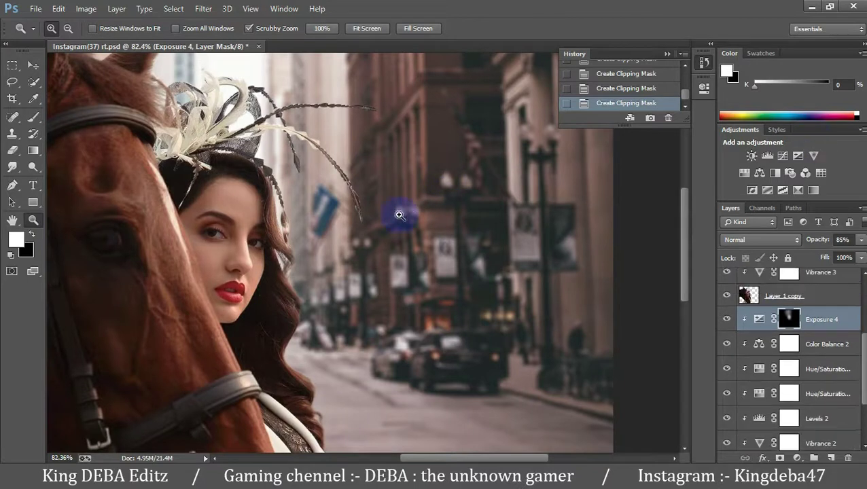
left_click(792, 157)
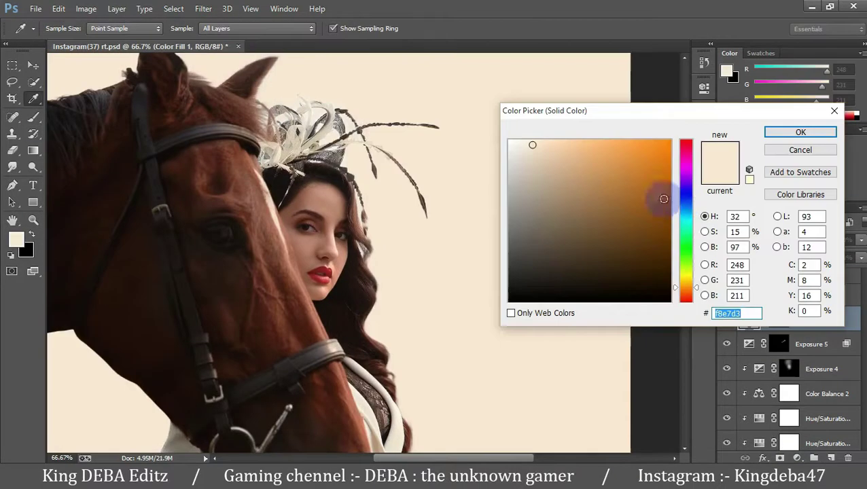
left_click_drag(657, 197, 670, 140)
left_click_drag(681, 286, 691, 293)
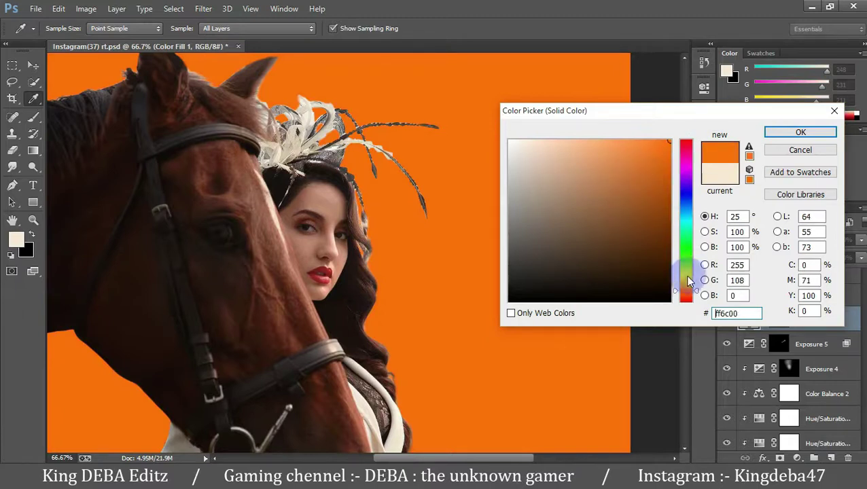
Step: Blend the orange fill as Screen, invert its mask, and paint glow around the streetlights
left_click(788, 132)
left_click(757, 242)
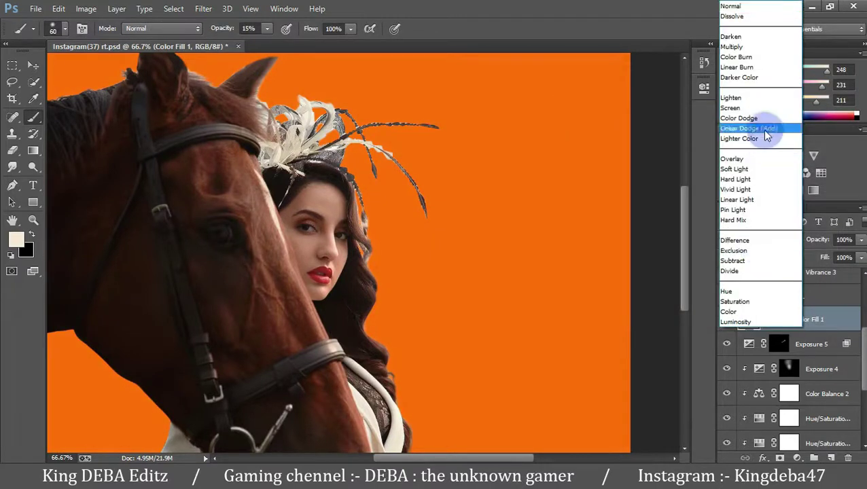
left_click(747, 108)
left_click(772, 325)
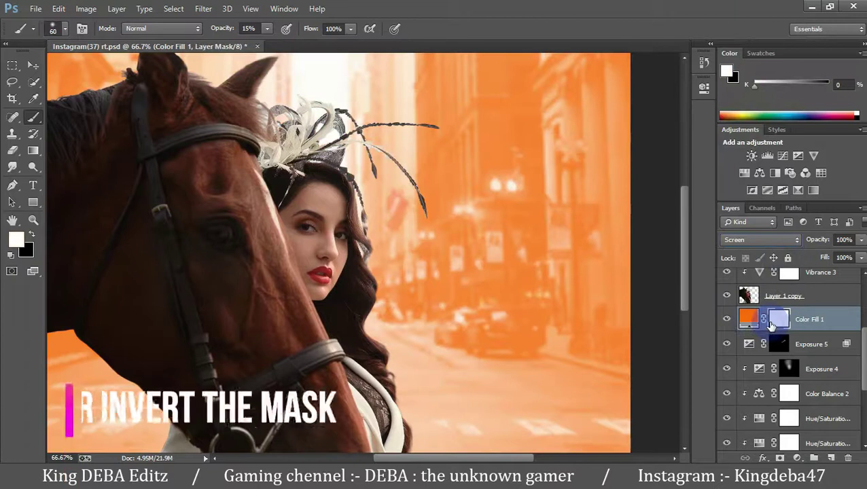
key("ctrl+i")
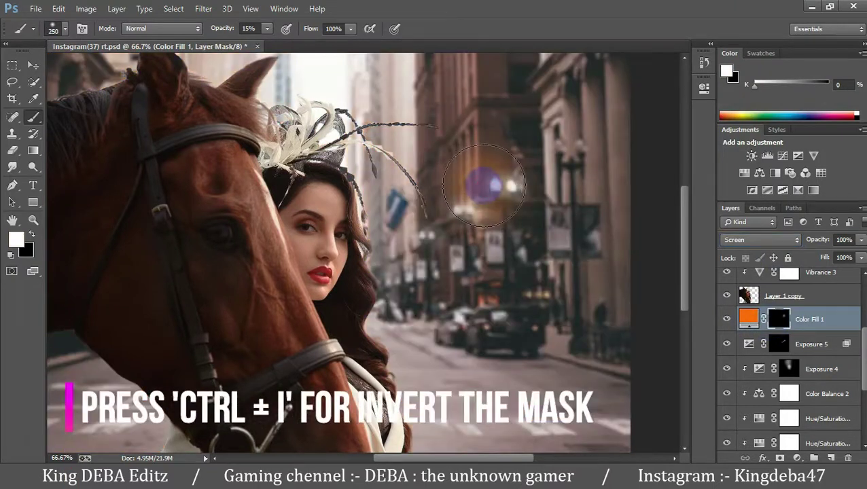
key("bracketleft")
key("bracketleft")
key("bracketleft")
left_click_drag(458, 162, 480, 297)
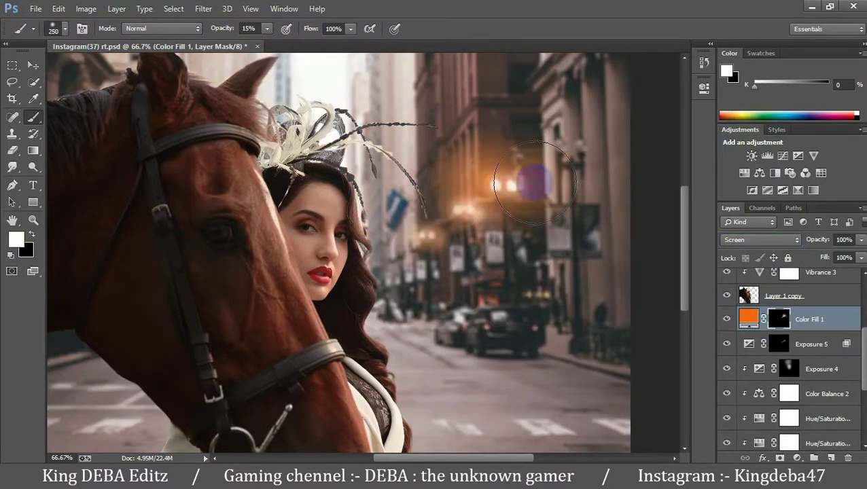
Step: Switch the orange glow layer's blending to Color Dodge and check the streetlights up close
key("z")
key("ctrl+minus")
left_click(747, 239)
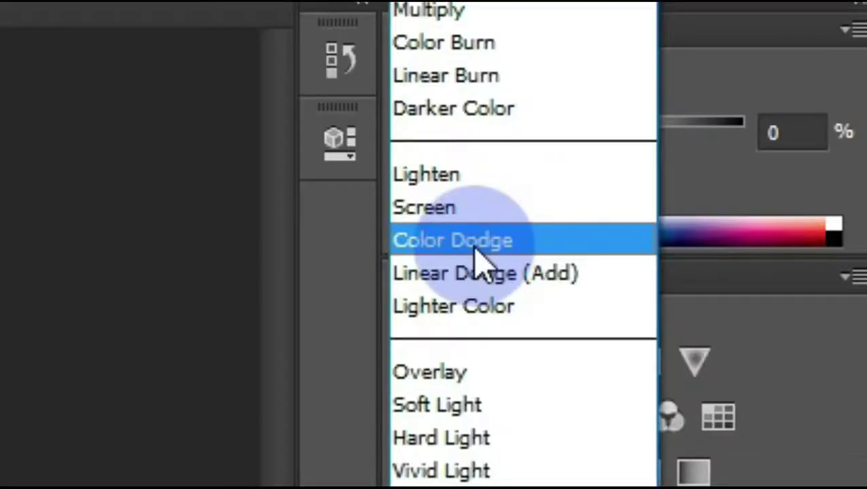
left_click(740, 119)
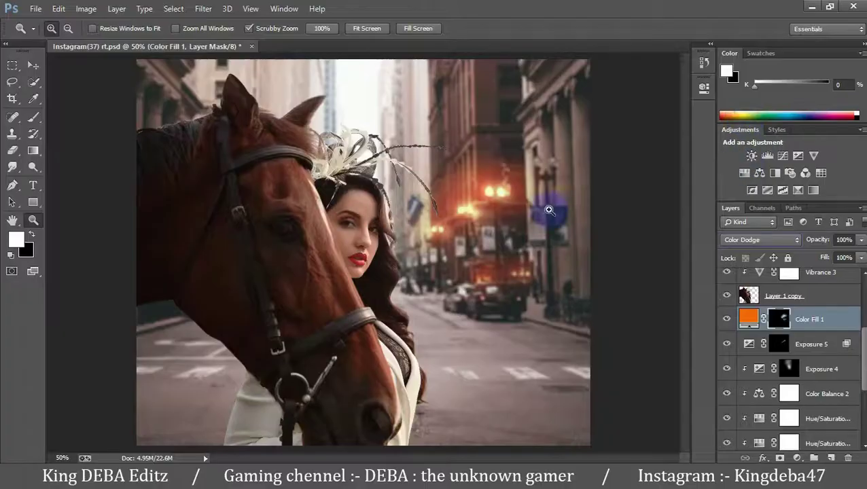
left_click(525, 179)
key("b")
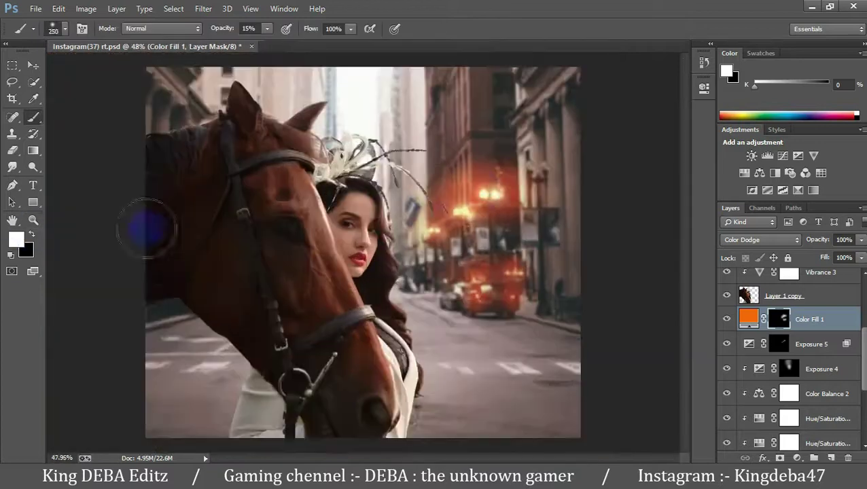
key("z")
left_click(822, 369)
Step: Add a red-tinted Overlay Hue/Saturation layer, paint it near the car, and set 37% opacity
left_click(759, 173)
left_click_drag(527, 170, 520, 164)
key("alt+shift+o")
key("ctrl+i")
key("b")
left_click_drag(449, 217, 443, 292)
key("z")
key("ctrl+minus")
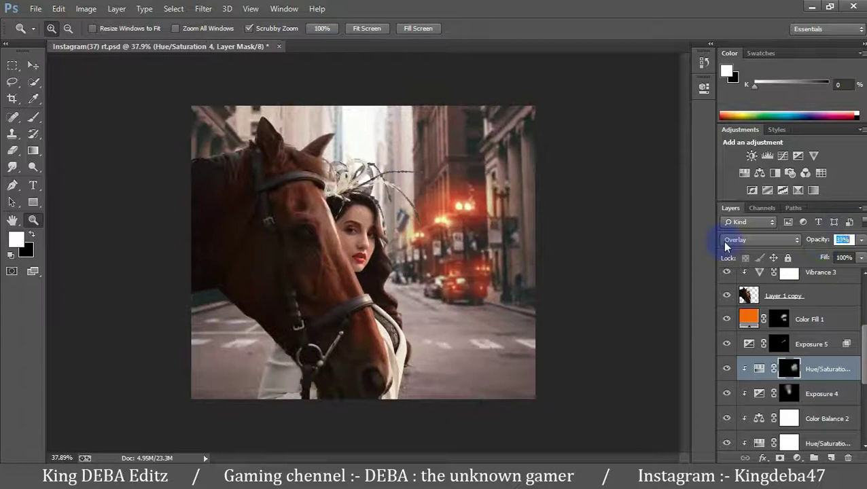
key("3")
key("7")
key("ctrl+plus")
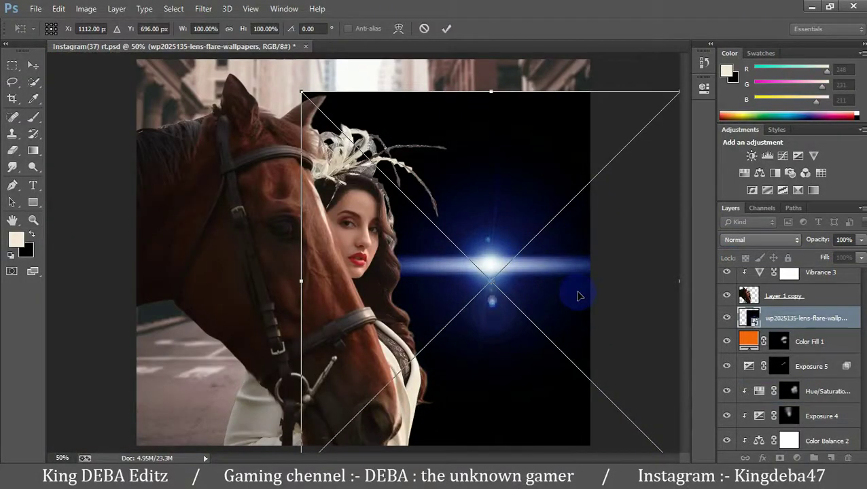
Step: Blend the placed lens flare as Lighten, shrink it to about 79%, and move it onto the police car
key("Return")
left_click(761, 239)
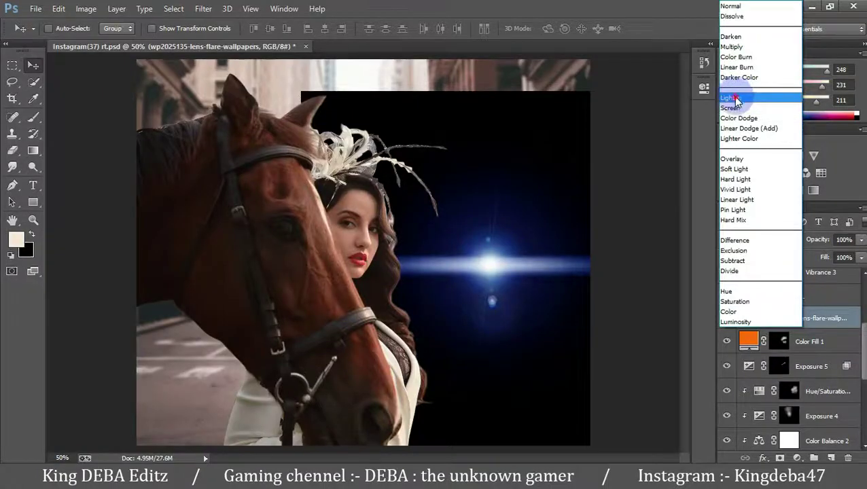
left_click(736, 100)
key("ctrl+t")
mouse_move(301, 91)
left_mouse_down()
mouse_move(421, 211)
mouse_move(494, 204)
left_mouse_up()
key("Return")
key("ctrl+plus")
left_click_drag(485, 268, 454, 285)
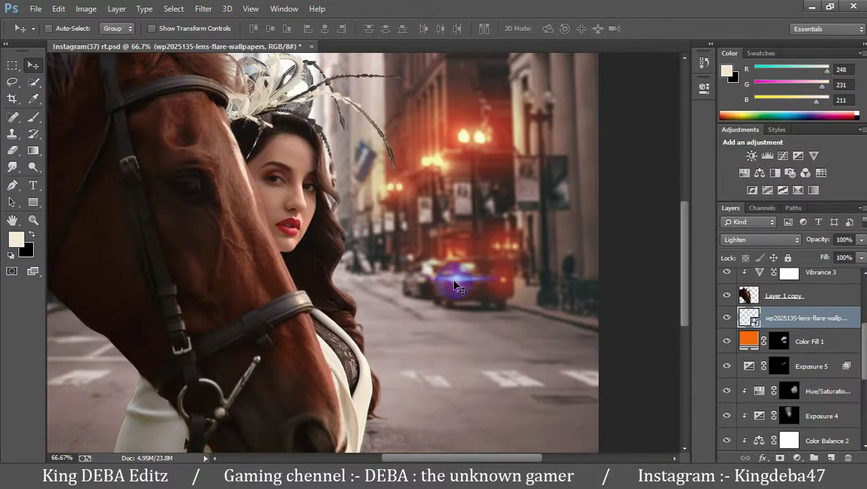
Step: Duplicate the flare further right along the car, merge both flares, and add a Hue/Saturation adjustment
key("ctrl+j")
left_click_drag(454, 280, 511, 286)
key("ctrl+e")
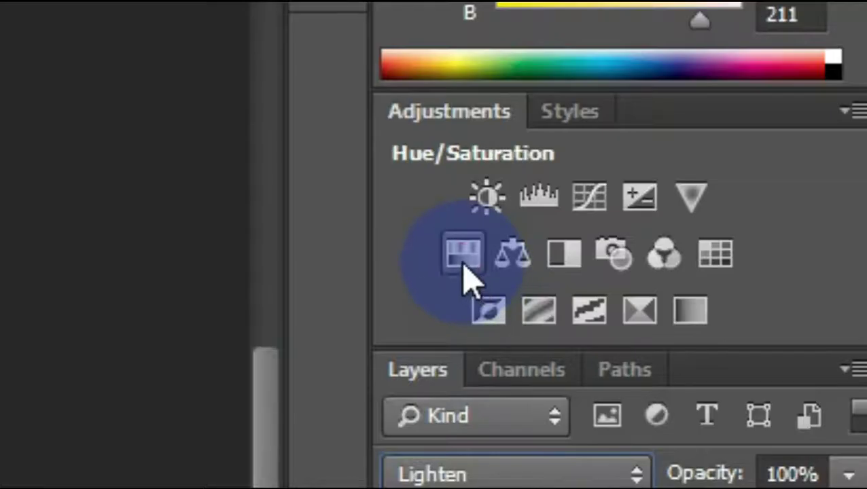
left_click(744, 173)
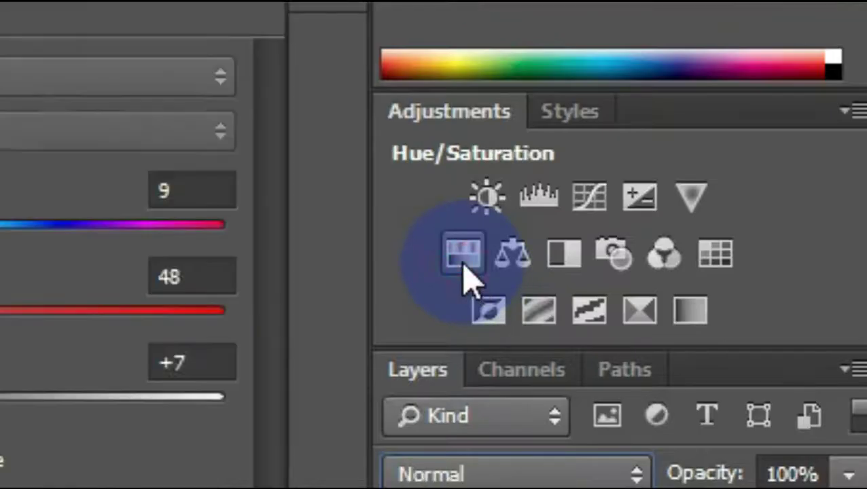
Step: Clip a colorized Hue/Saturation to the flare with hue 9 and saturation 54
left_click(591, 294)
left_click(577, 236)
left_click_drag(573, 90, 660, 104)
left_click_drag(618, 179, 609, 180)
left_click_drag(671, 209, 687, 205)
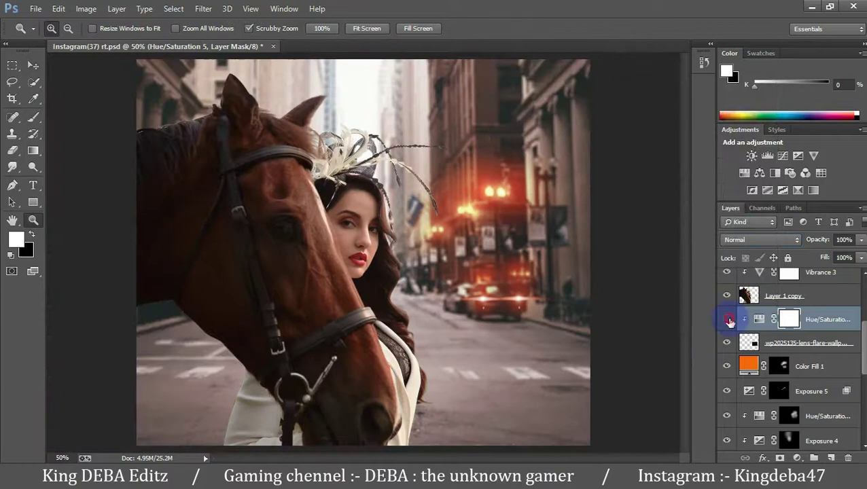
left_click(729, 321)
left_click(729, 322)
Step: Soften the lens flare layer with a Gaussian blur of about 3 pixels
left_click(758, 343)
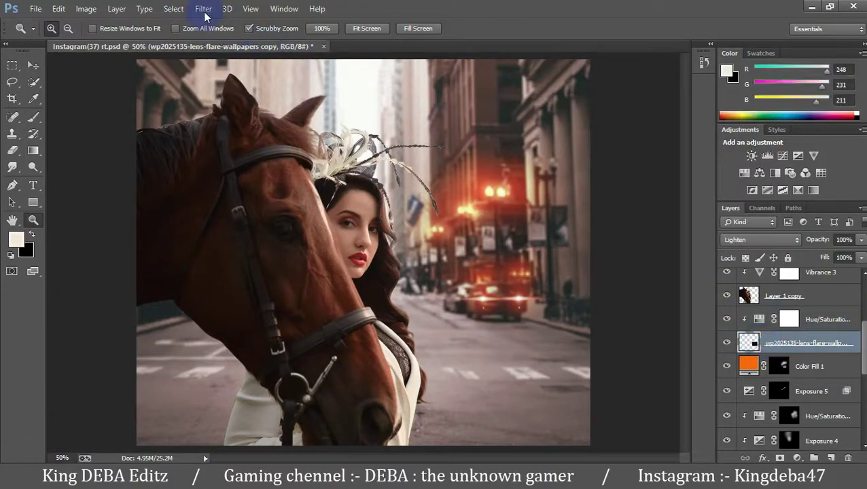
left_click(203, 8)
left_click(404, 234)
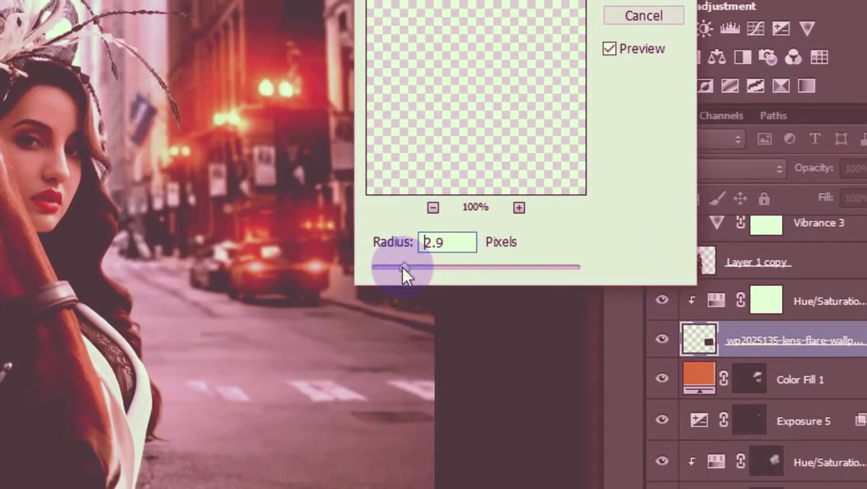
left_click_drag(589, 304, 572, 302)
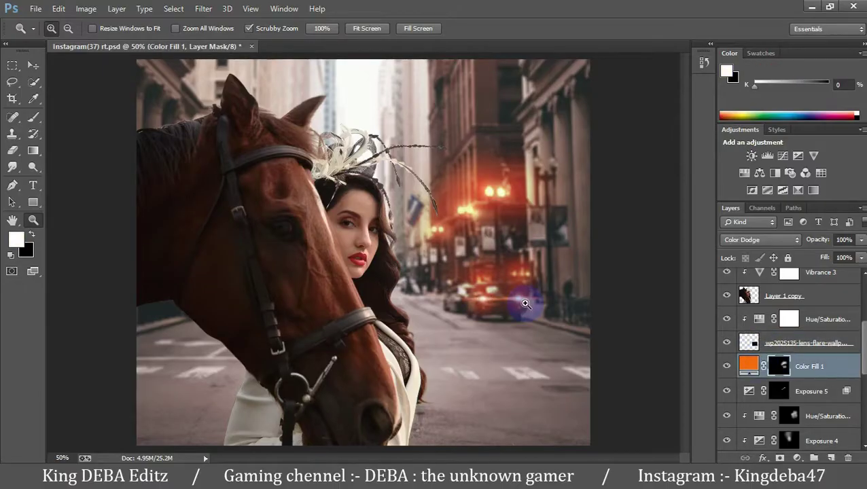
Step: Paint more orange glow beside the car on the fill mask
left_click(35, 121)
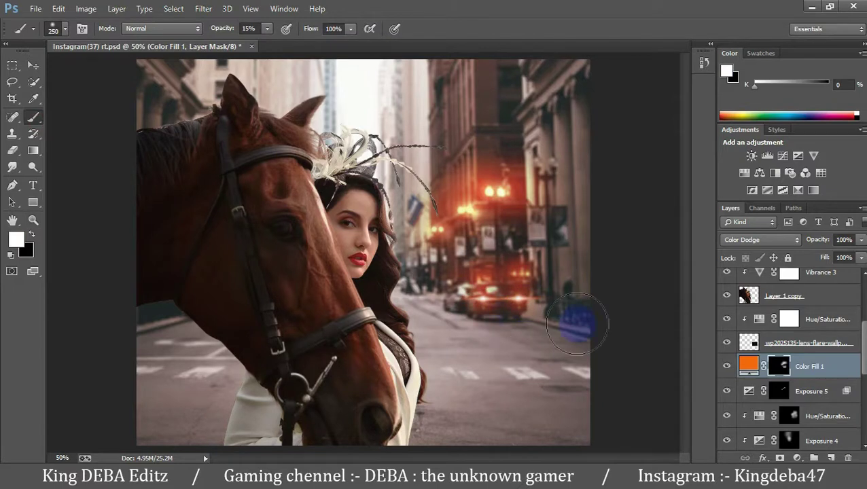
left_click_drag(474, 304, 517, 303)
left_click(33, 219)
left_click_drag(353, 285, 319, 286)
left_click(802, 342)
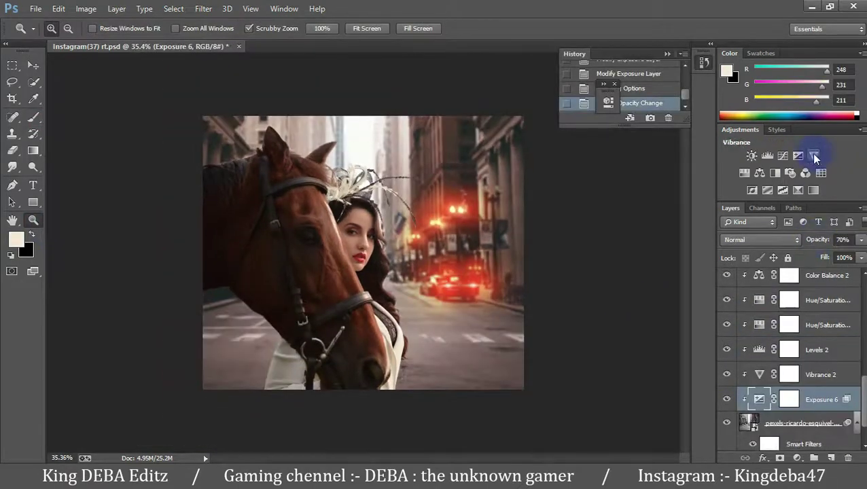
Step: Try an Exposure layer at -0.22, then delete the unwanted Exposure 7 layer
left_click(799, 157)
left_click_drag(502, 169, 495, 171)
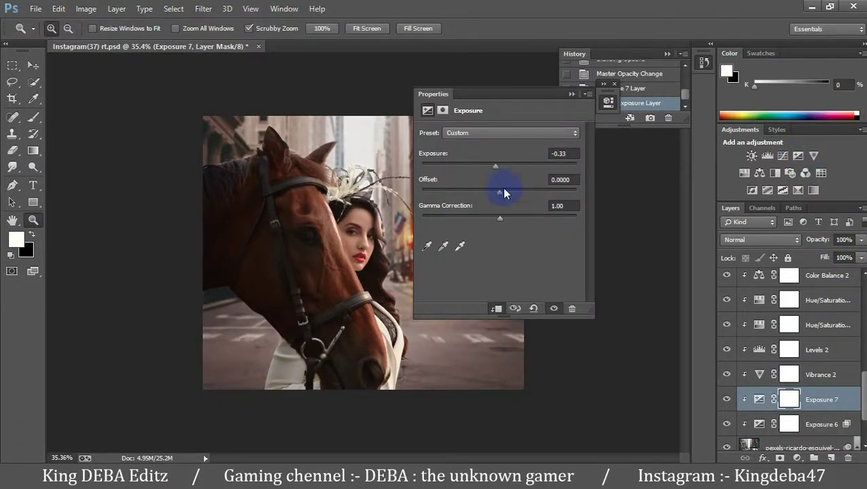
left_click(569, 307)
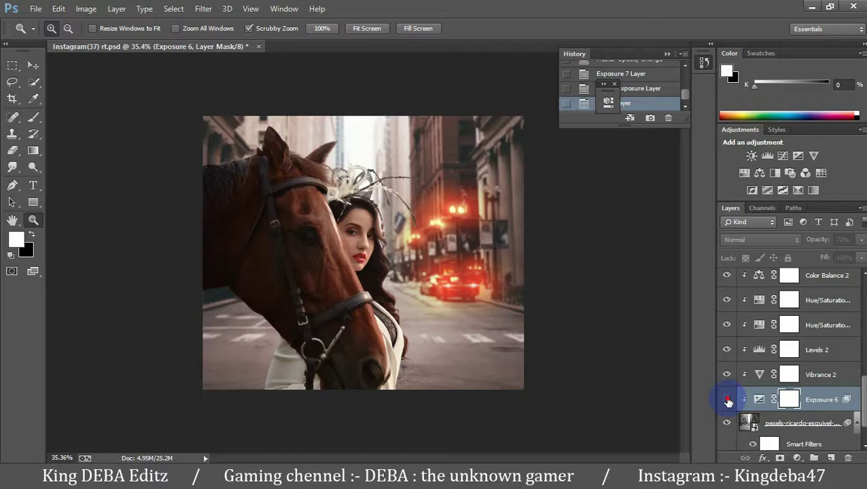
Step: Compare Exposure 6 on and off and set its opacity to about 37%
left_click(727, 401)
left_click(728, 400)
left_click(727, 400)
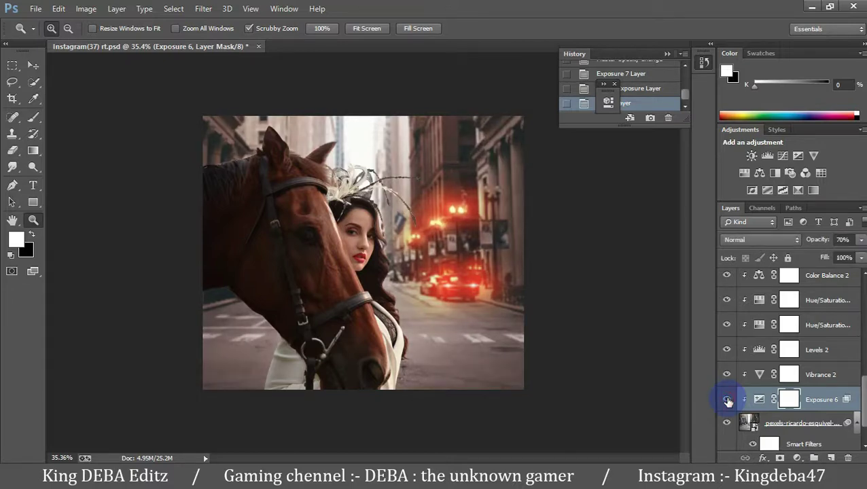
left_click_drag(819, 239, 805, 241)
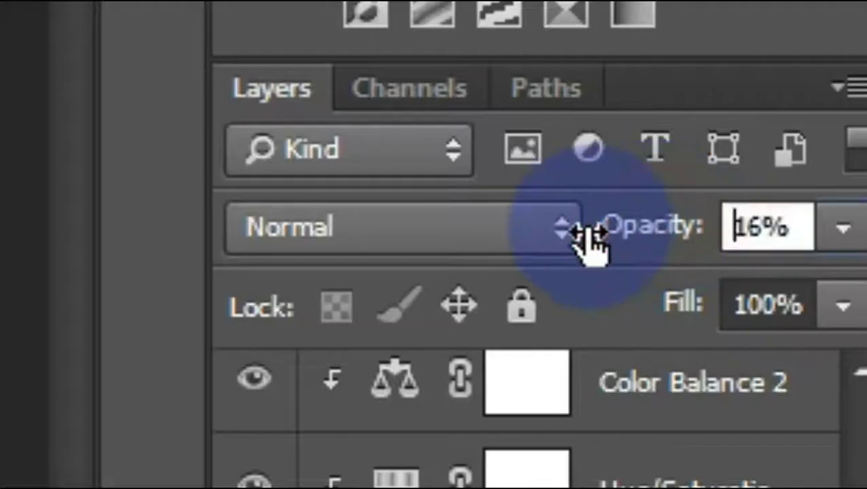
left_click_drag(602, 238, 616, 240)
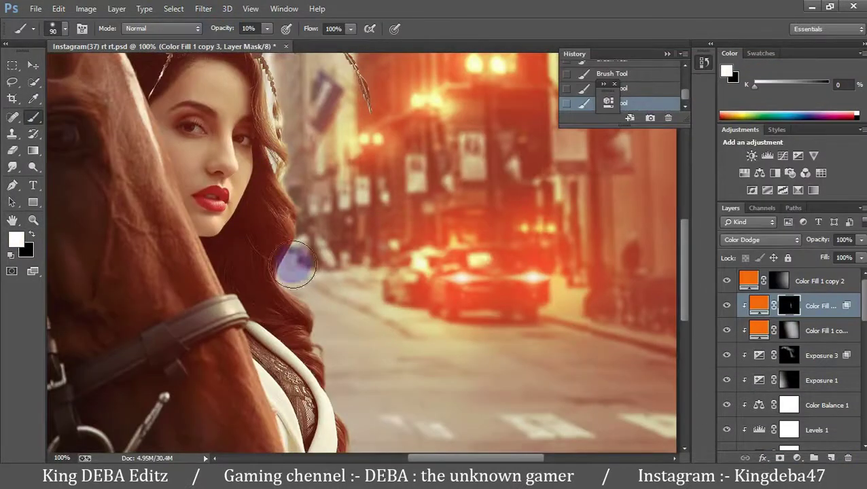
Step: Invert the Exposure 7 mask and paint a darkening band down the image's left edge
scroll(294, 265, "down", 3)
scroll(374, 387, "down", 5)
scroll(349, 363, "up", 10)
scroll(300, 342, "up", 7)
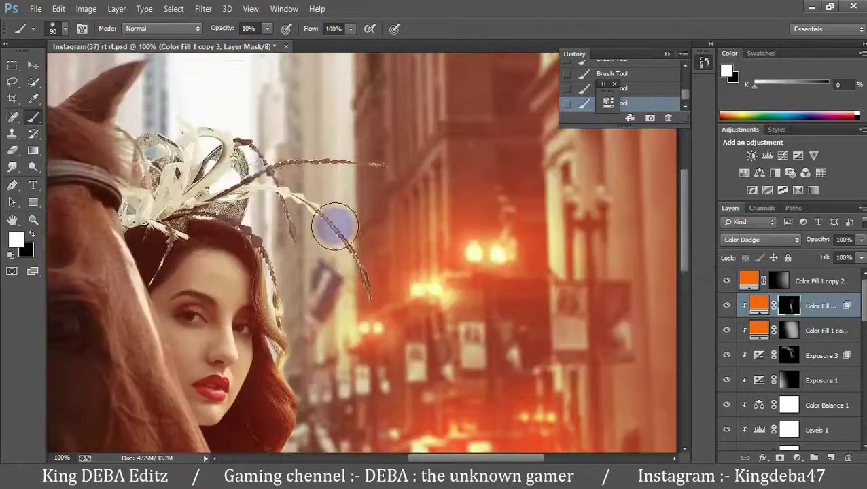
scroll(301, 300, "up", 3)
scroll(191, 132, "down", 4)
scroll(386, 195, "up", 2)
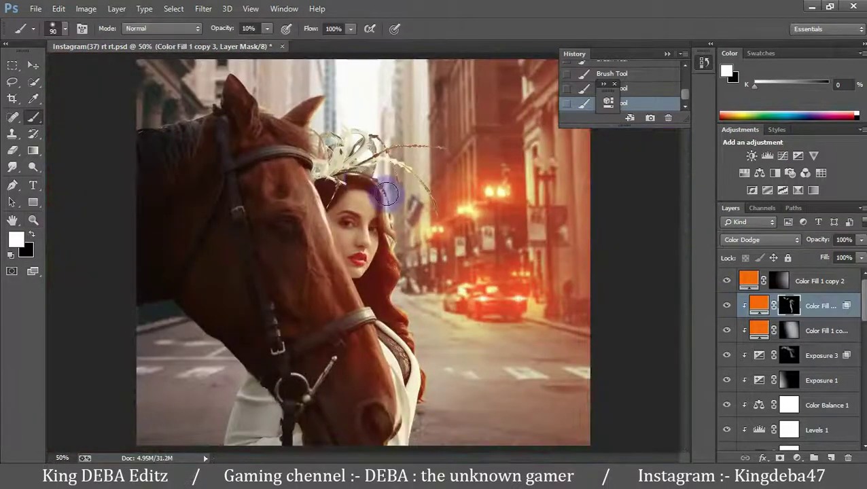
key("z")
key("ctrl+minus")
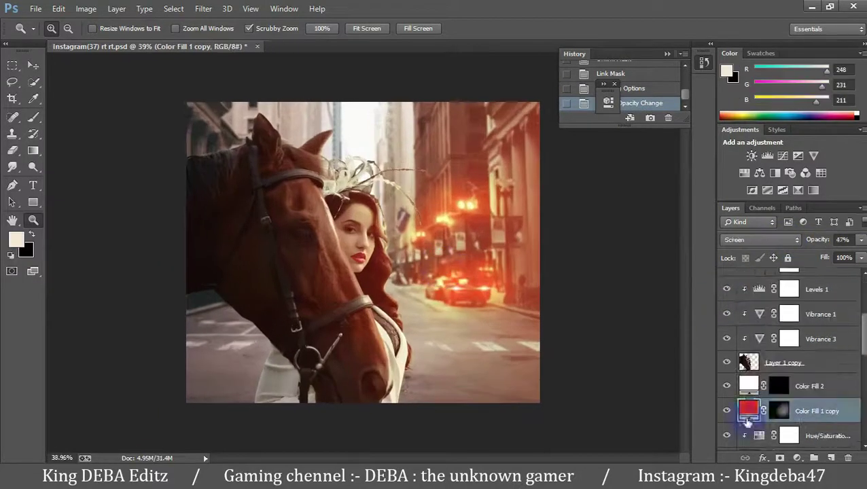
key("ctrl+i")
key("b")
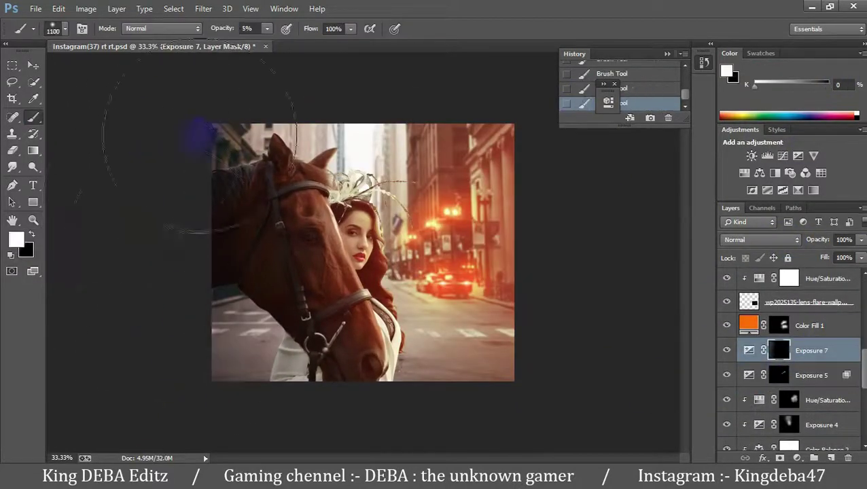
left_click_drag(199, 143, 201, 255)
Step: Set Exposure 7 to Luminosity blending at 37% opacity
left_click_drag(802, 245, 606, 247)
left_click(727, 350)
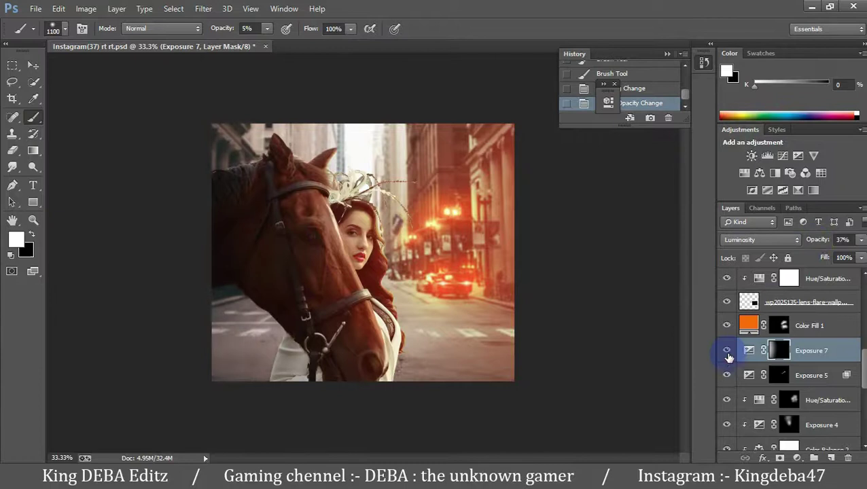
left_click(727, 351)
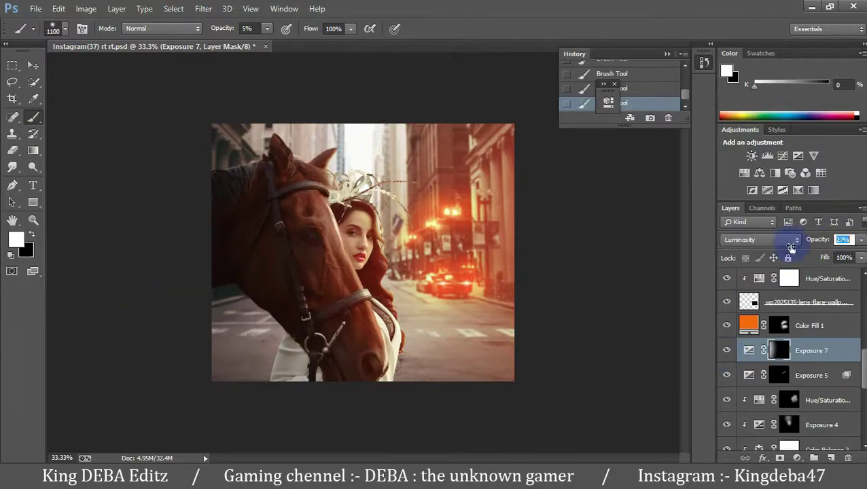
key("Return")
key("z")
scroll(788, 340, "up", 3)
left_click(729, 284)
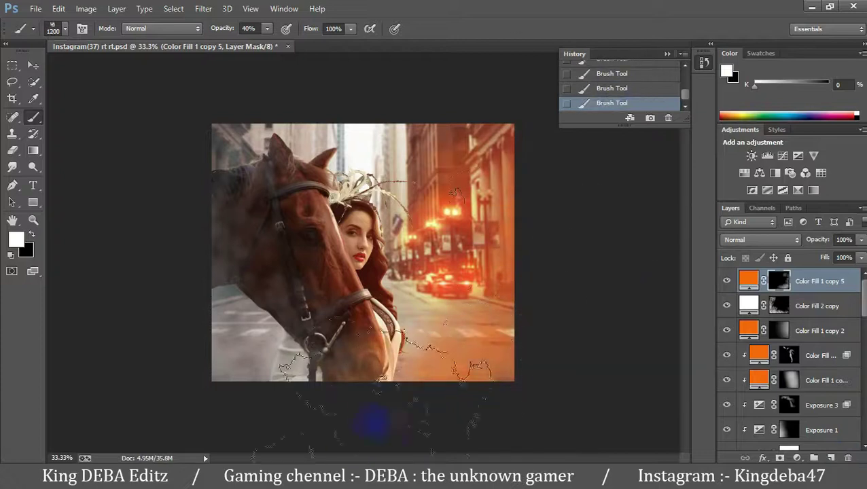
Step: Lower the haze fill's opacity to around 4% and dab extra haze onto its mask
left_click(726, 306)
left_click_drag(819, 239, 810, 244)
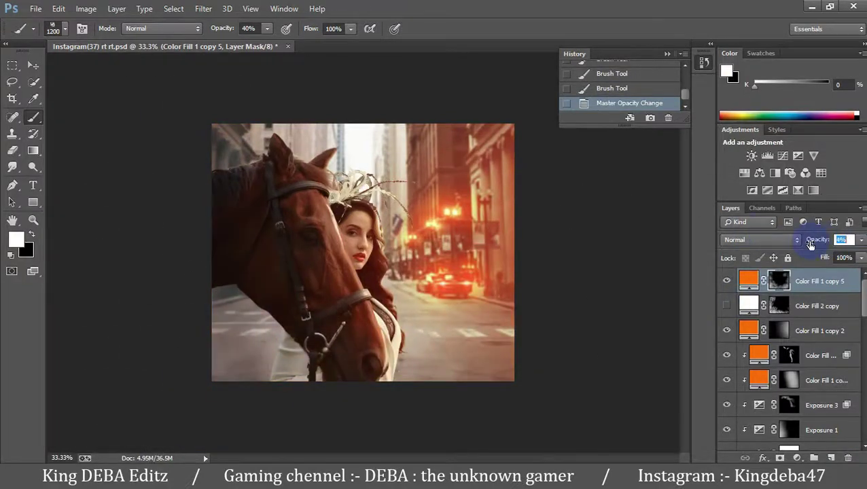
left_click(726, 306)
left_click(364, 261)
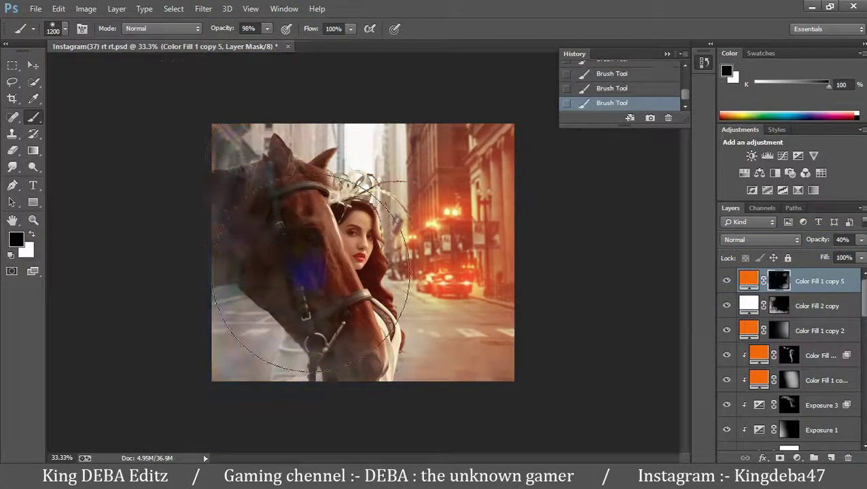
left_click(840, 240)
left_click_drag(823, 242, 815, 243)
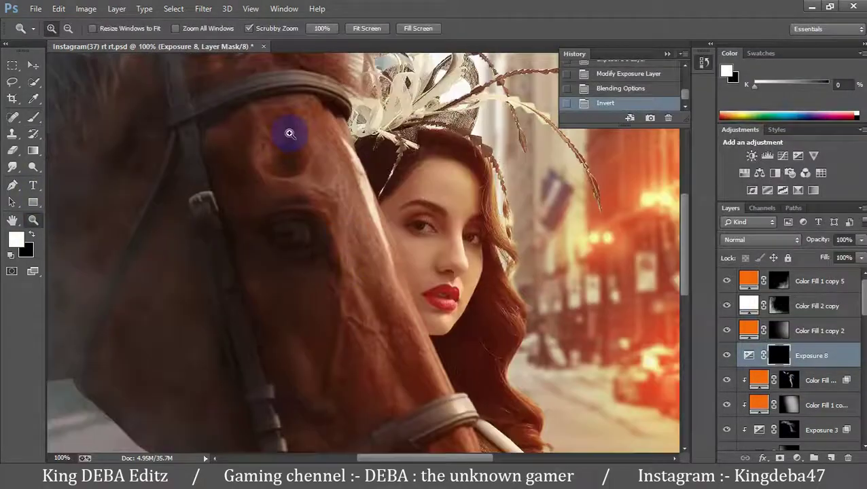
Step: Paint a white spot on the horse's eye with a resized brush
key("b")
right_click(350, 238)
left_click(286, 234)
scroll(286, 234, "up", 3)
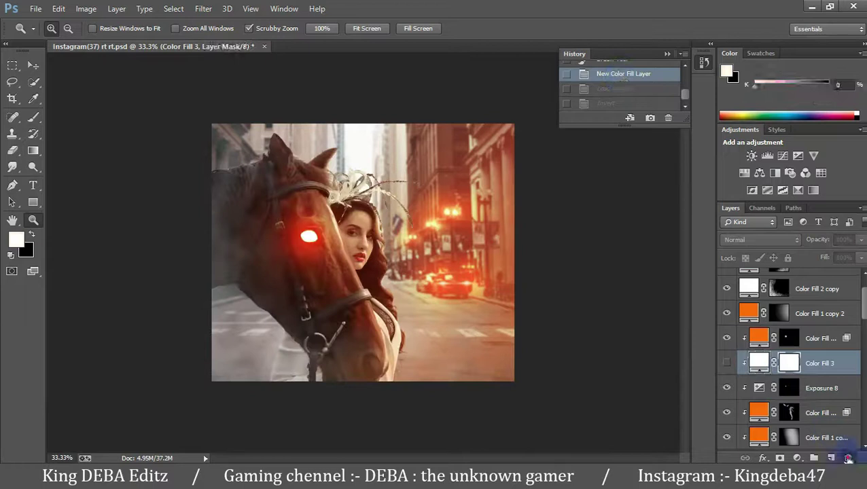
Step: Set the new colour fill to a warm peach colour in the Color Picker
double_click(758, 364)
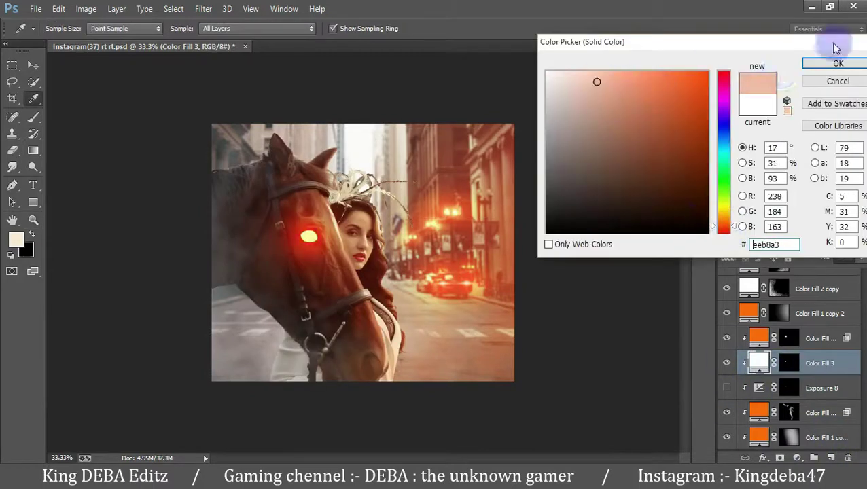
double_click(762, 364)
left_click(647, 81)
left_click(815, 64)
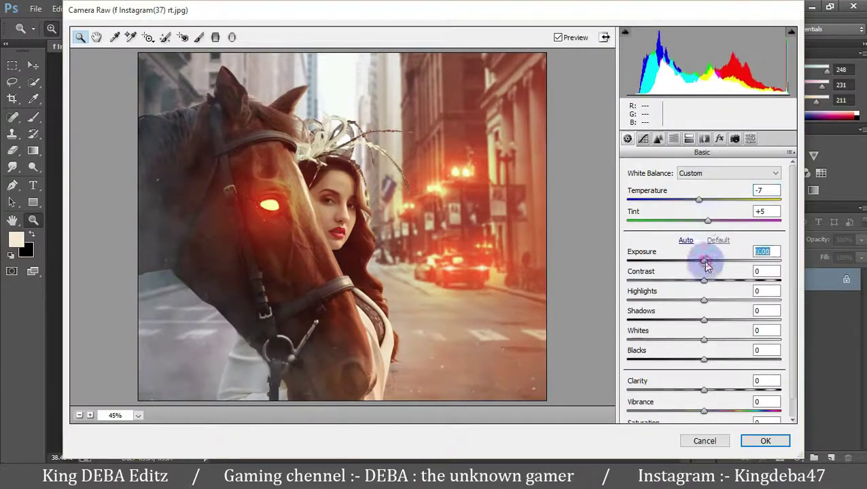
Step: Adjust a slider in the Camera Raw Filter panel and scroll its settings
left_click_drag(703, 389, 748, 390)
scroll(796, 416, "down", 1)
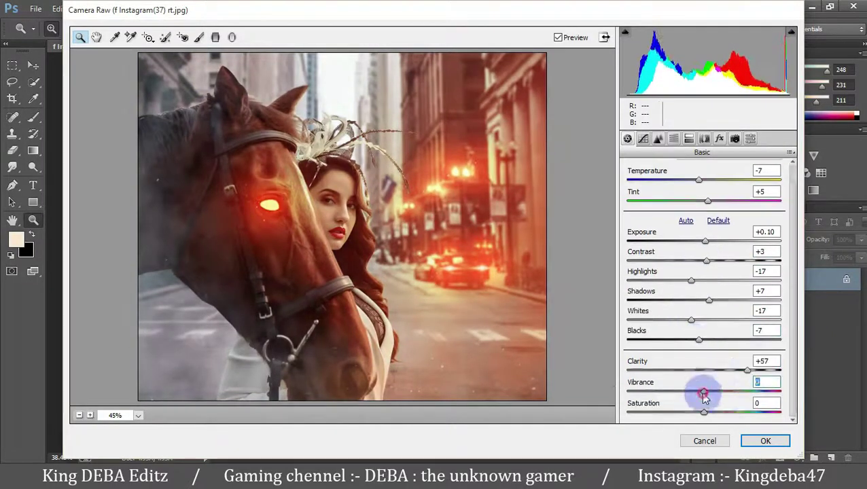